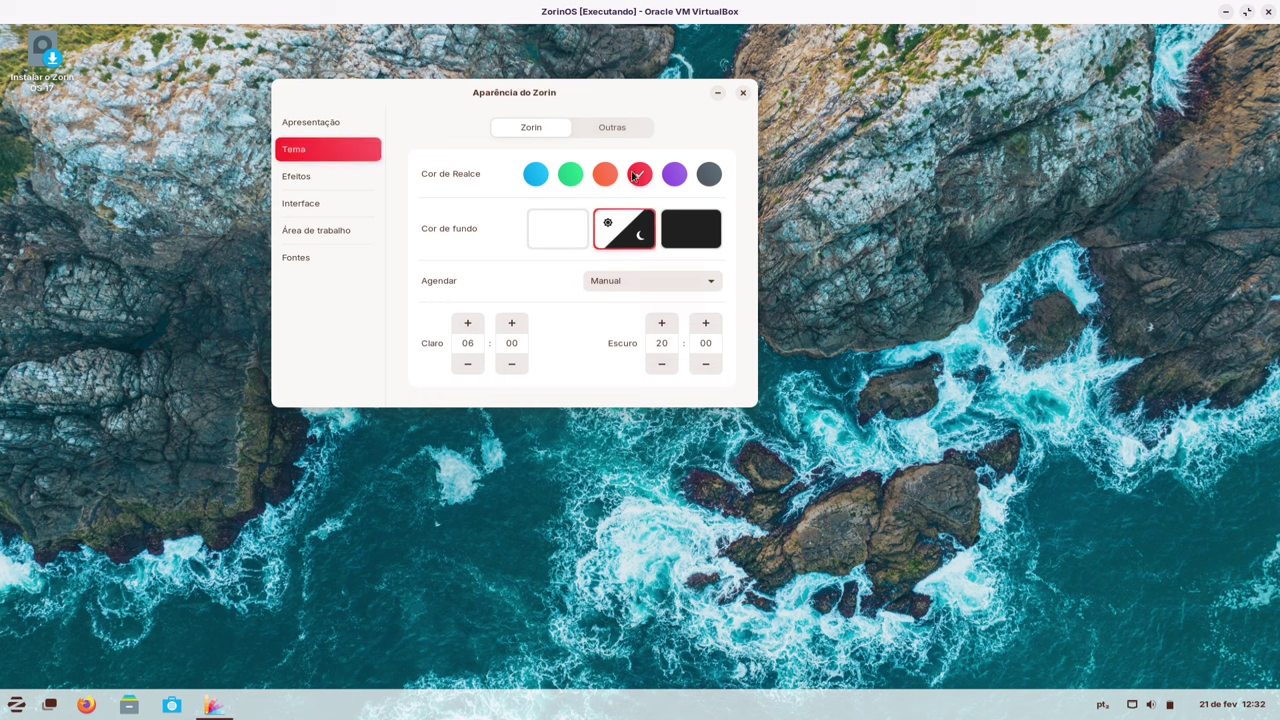
- Try a purple accent and the Adwaita application theme, then restore the default blue, light appearance
{"action": "left_click", "coordinate": [674, 174]}
{"action": "left_click", "coordinate": [603, 128]}
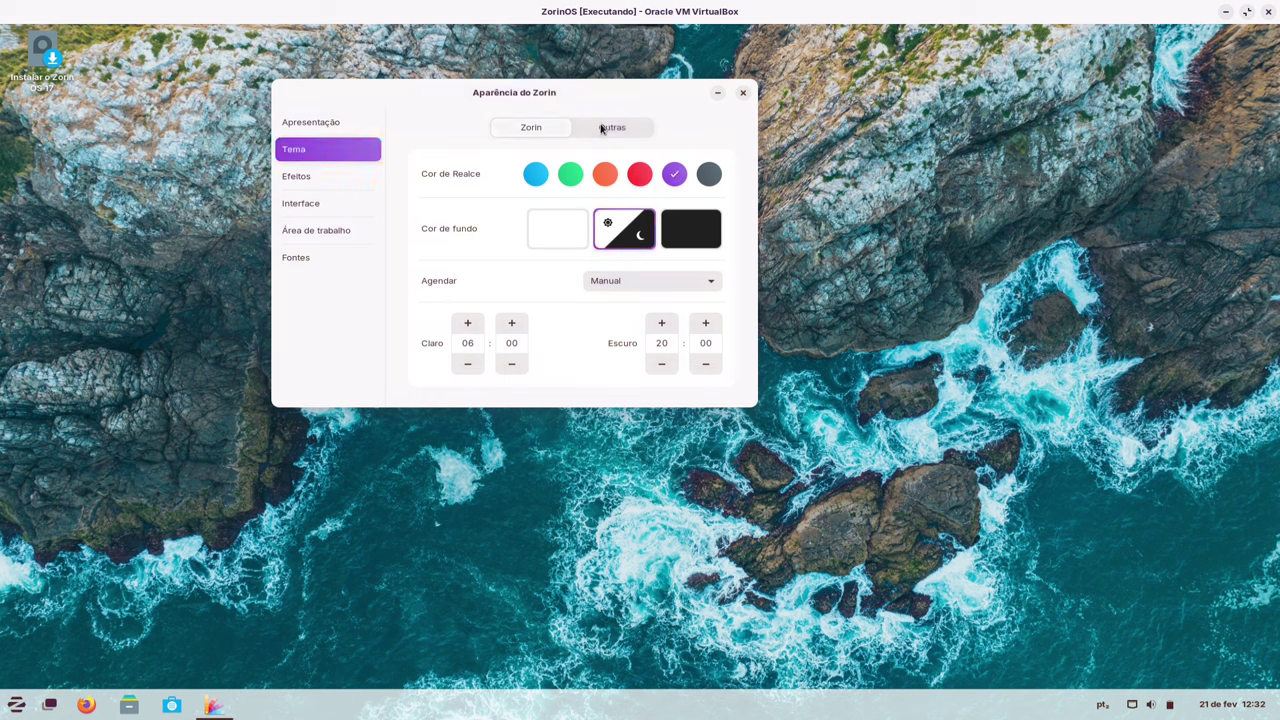
{"action": "left_click", "coordinate": [700, 180]}
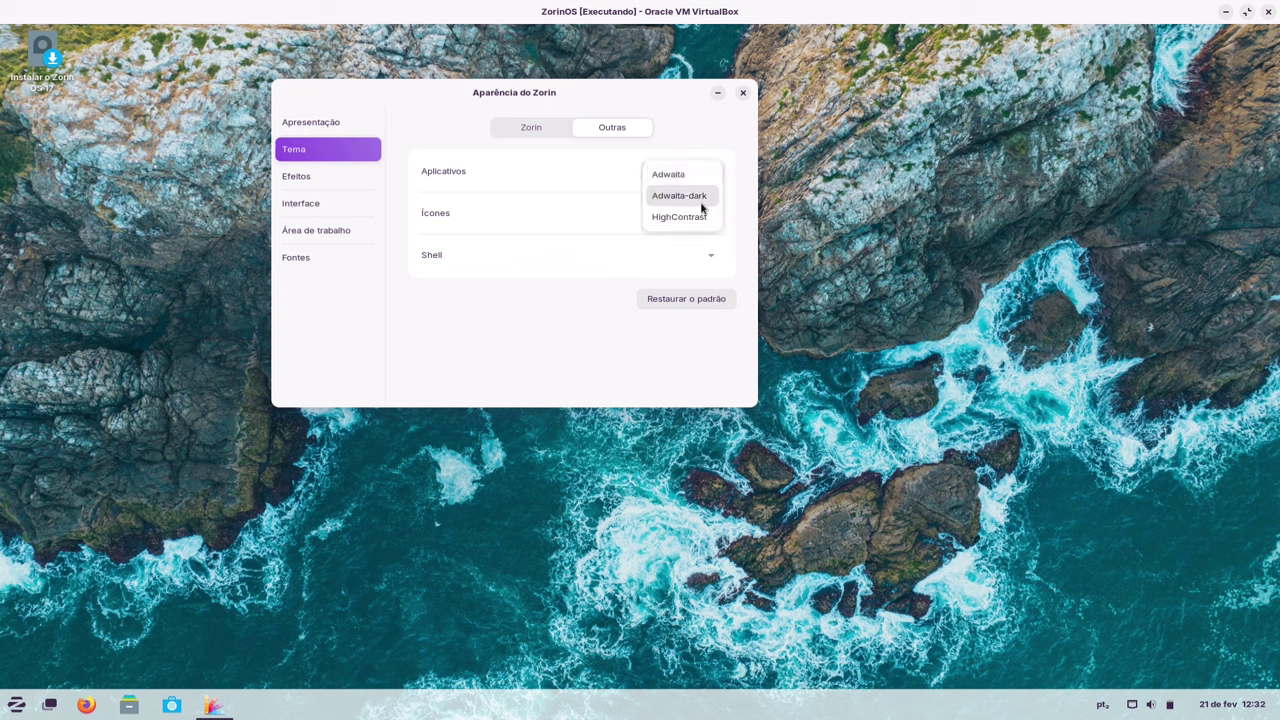
{"action": "left_click", "coordinate": [704, 172]}
{"action": "left_click", "coordinate": [700, 172]}
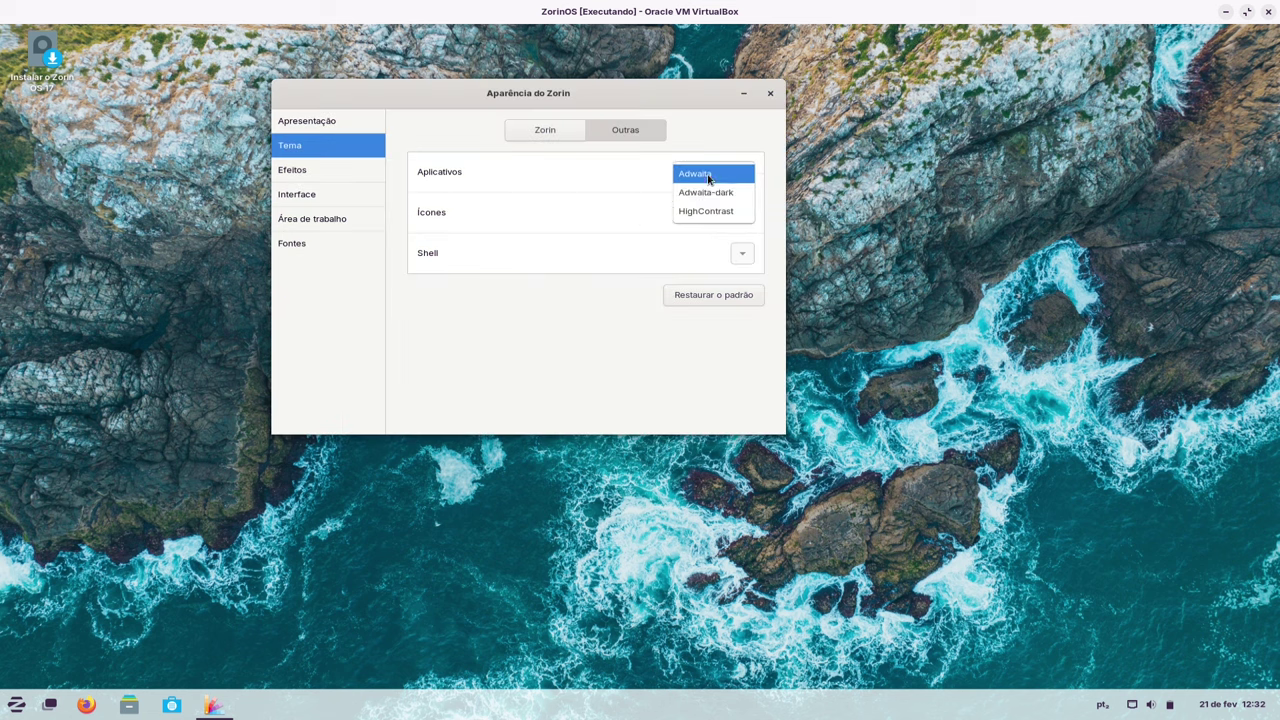
{"action": "left_click", "coordinate": [620, 340]}
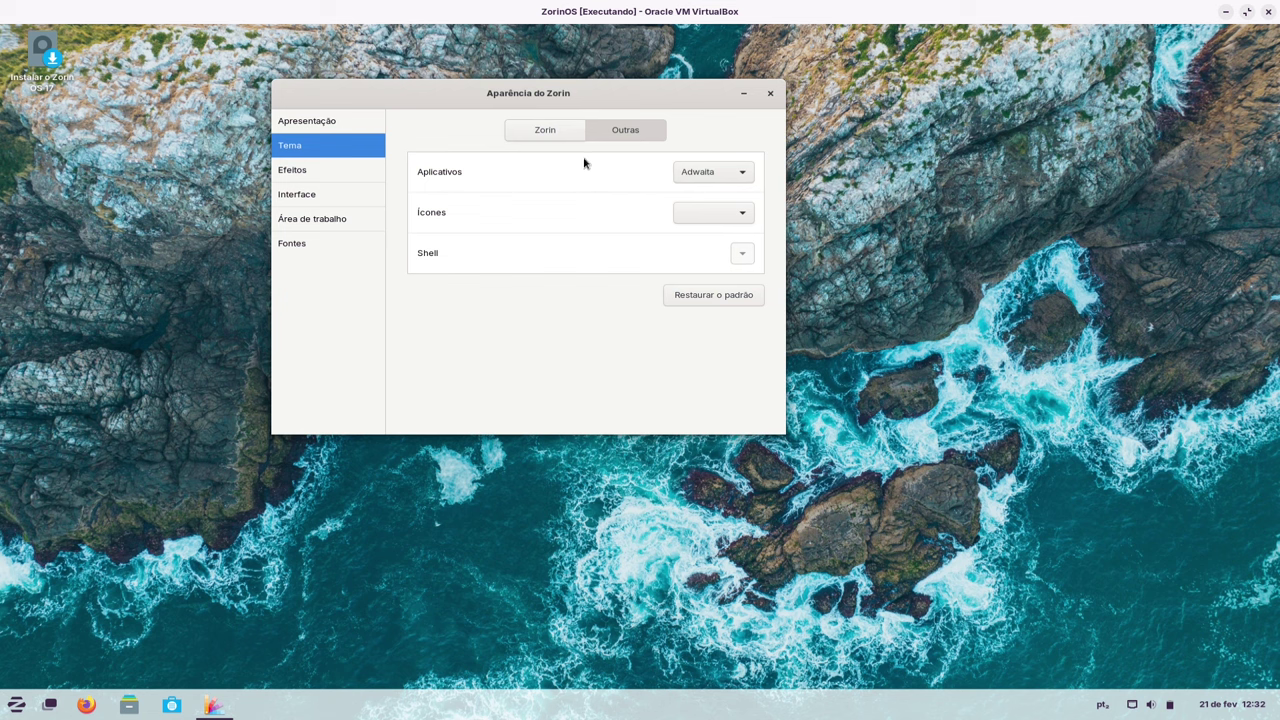
{"action": "left_click", "coordinate": [714, 296]}
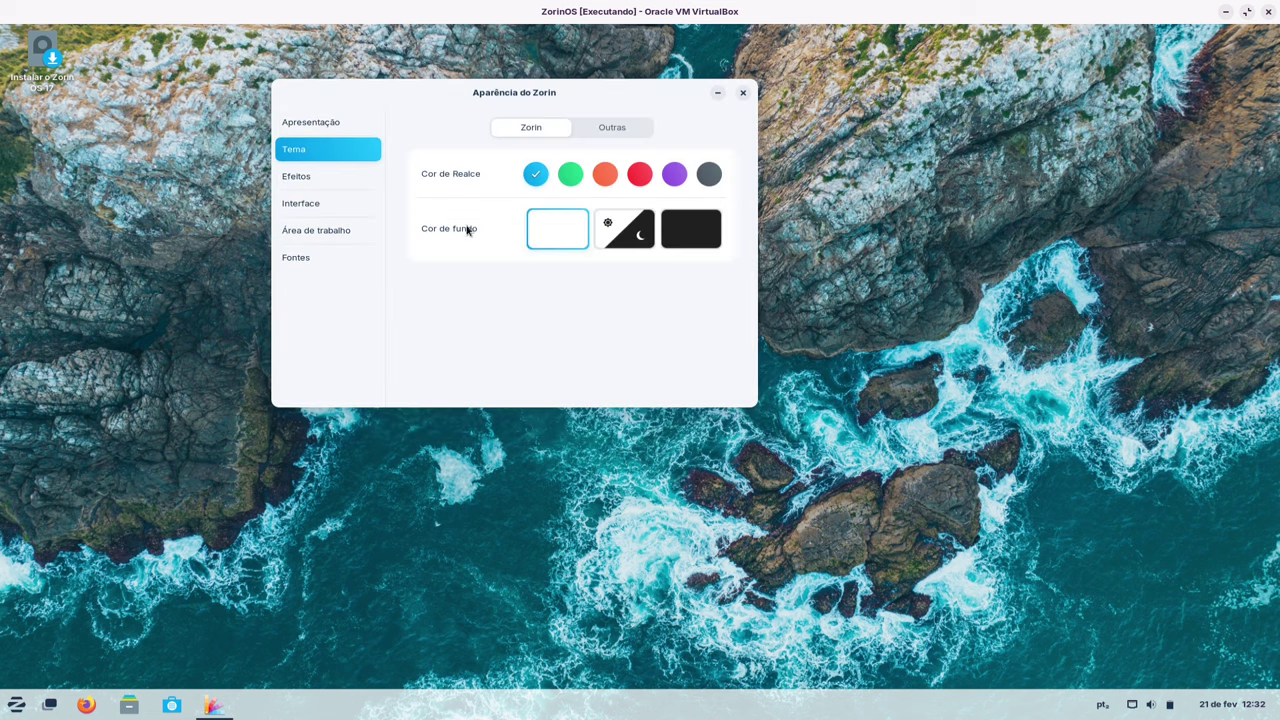
- Enable Modo Gelatina in Efeitos and shake the window to see the wobble
{"action": "left_click", "coordinate": [340, 180]}
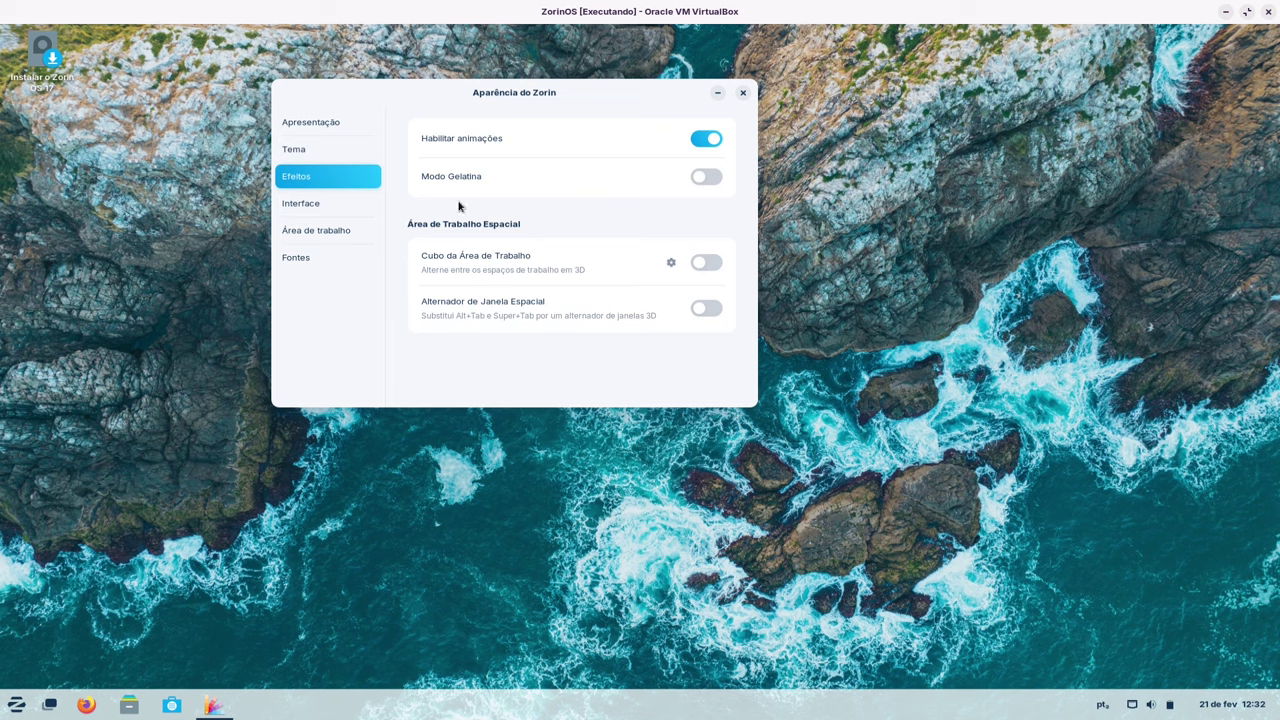
{"action": "left_click_drag", "start_coordinate": [477, 100], "coordinate": [535, 116]}
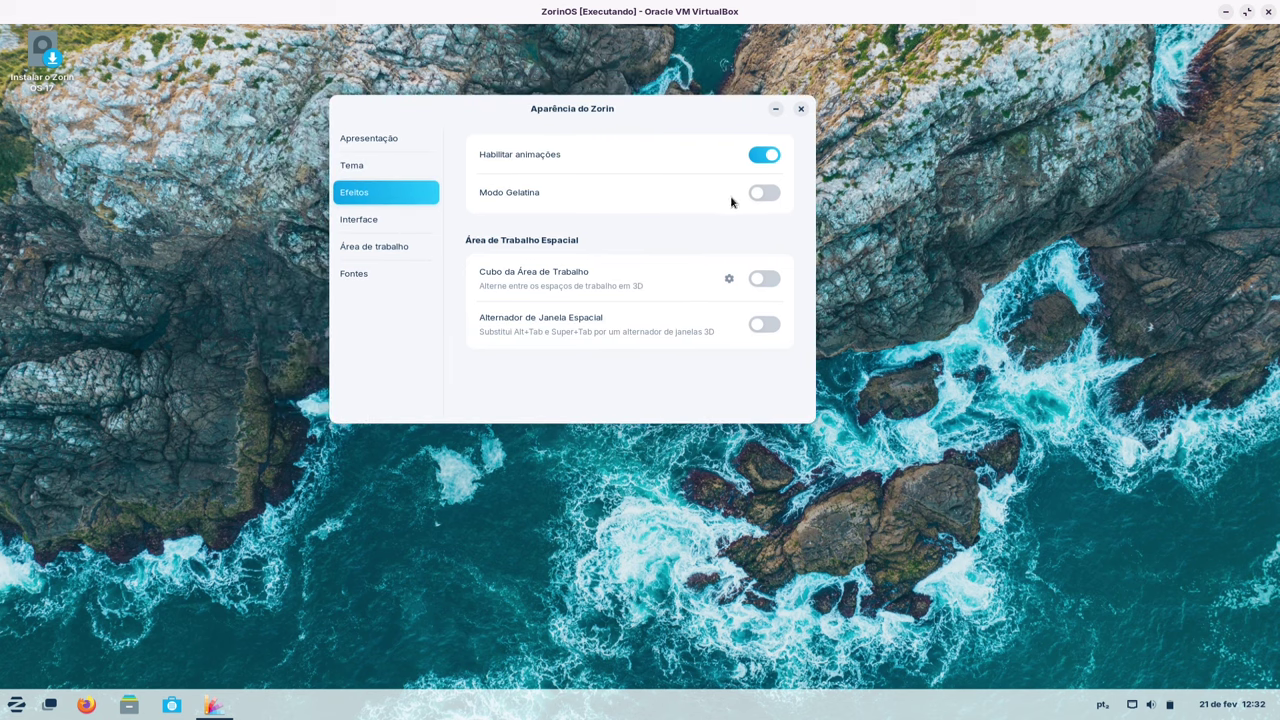
{"action": "left_click", "coordinate": [762, 194]}
{"action": "left_click_drag", "start_coordinate": [562, 113], "coordinate": [428, 197]}
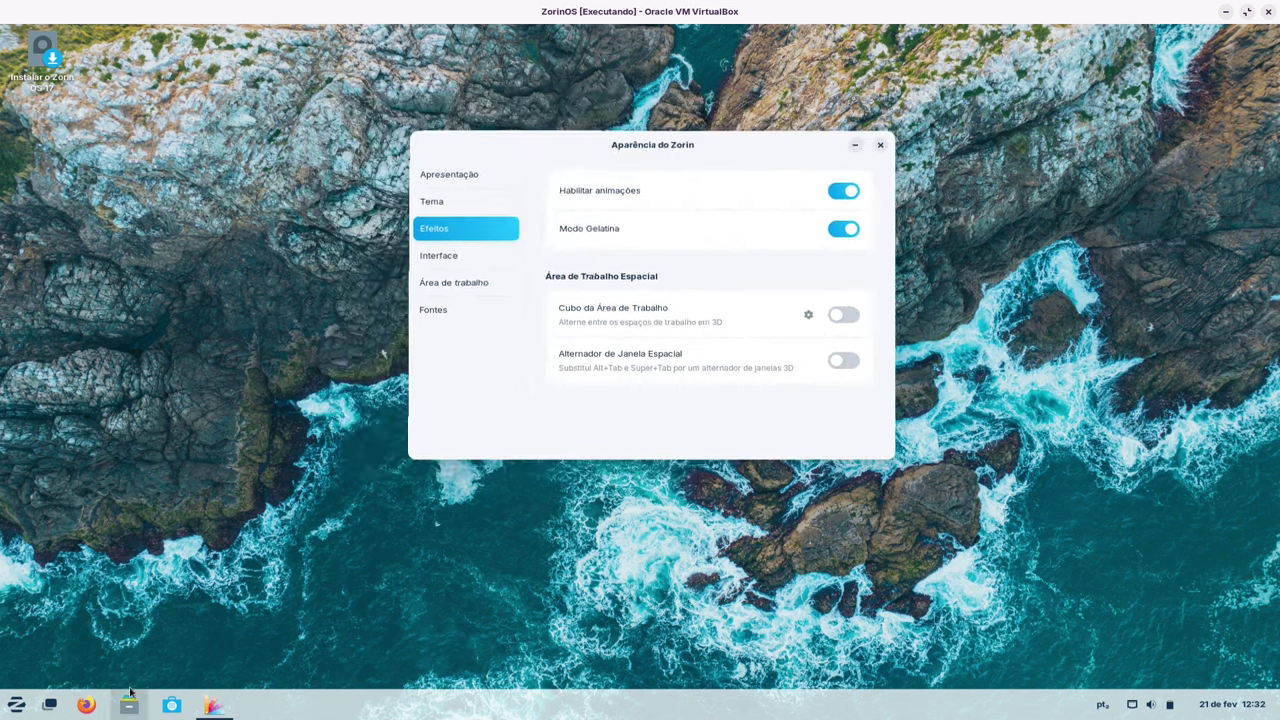
- Launch a Terminal from the start menu and arrange it beside the Appearance window
{"action": "left_click", "coordinate": [17, 706]}
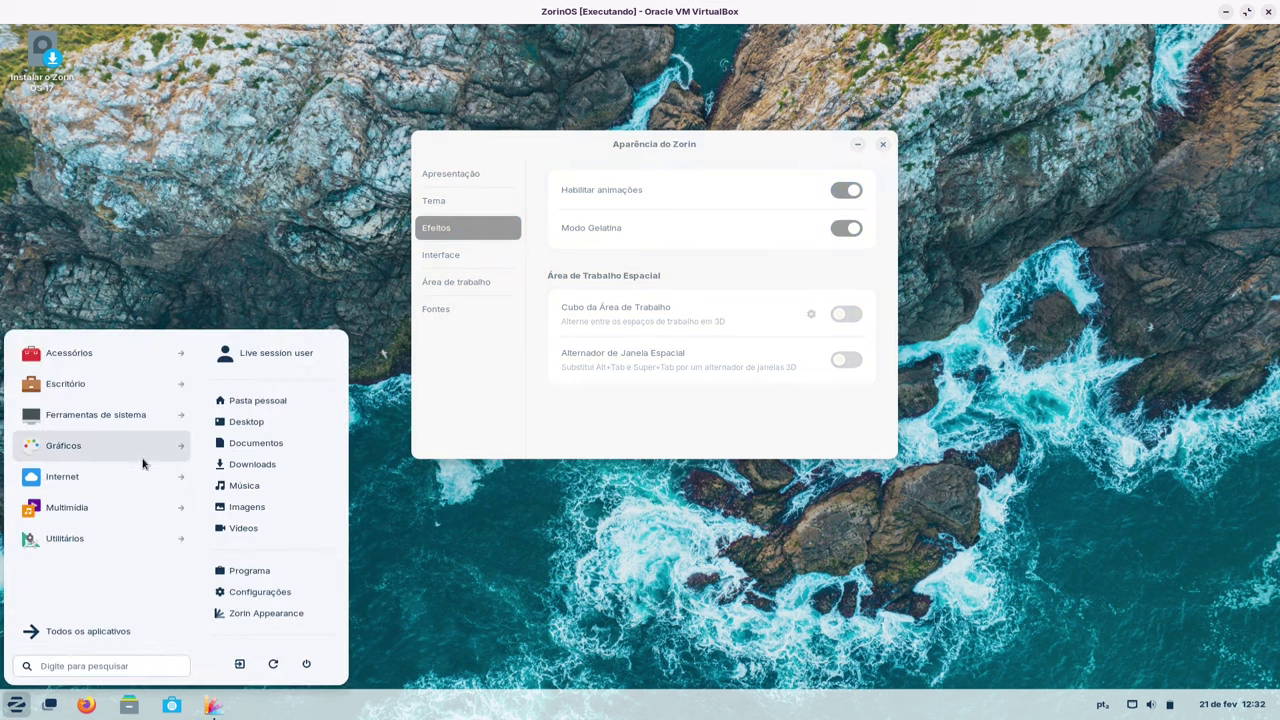
{"action": "type", "text": "ter"}
{"action": "left_click", "coordinate": [118, 358]}
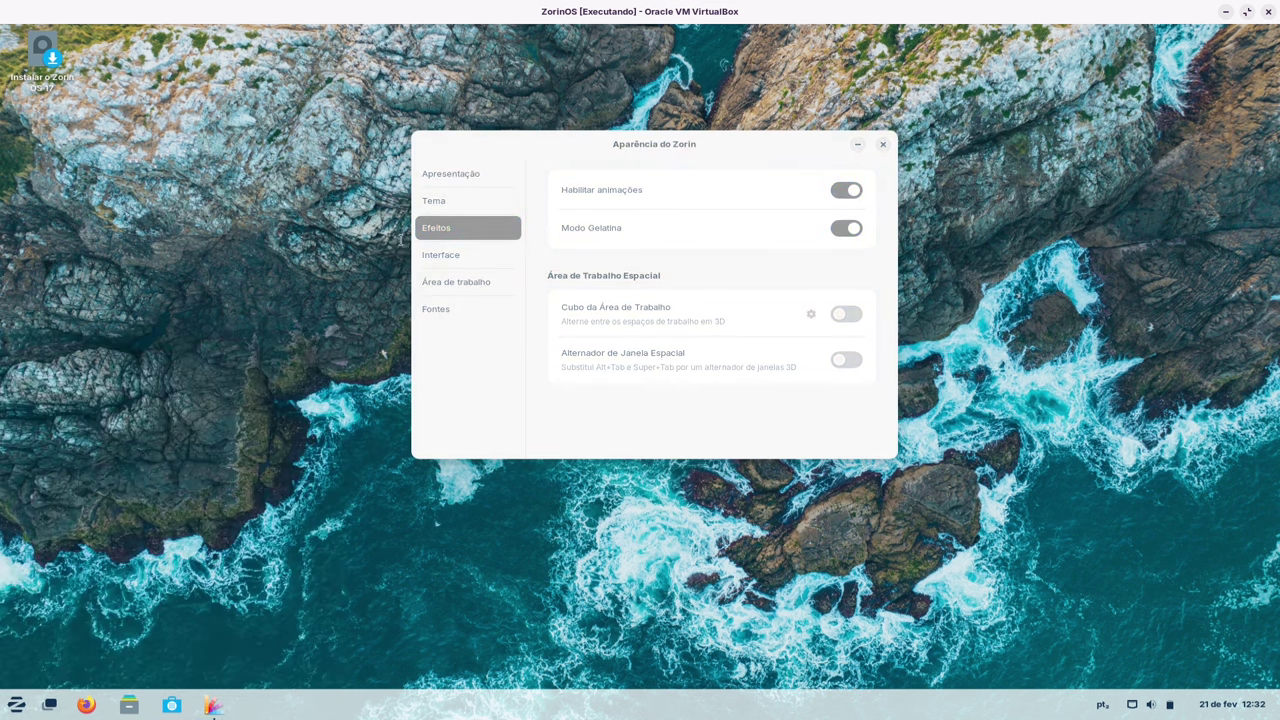
{"action": "left_click_drag", "start_coordinate": [559, 144], "coordinate": [882, 122]}
{"action": "left_click_drag", "start_coordinate": [220, 70], "coordinate": [18, 220]}
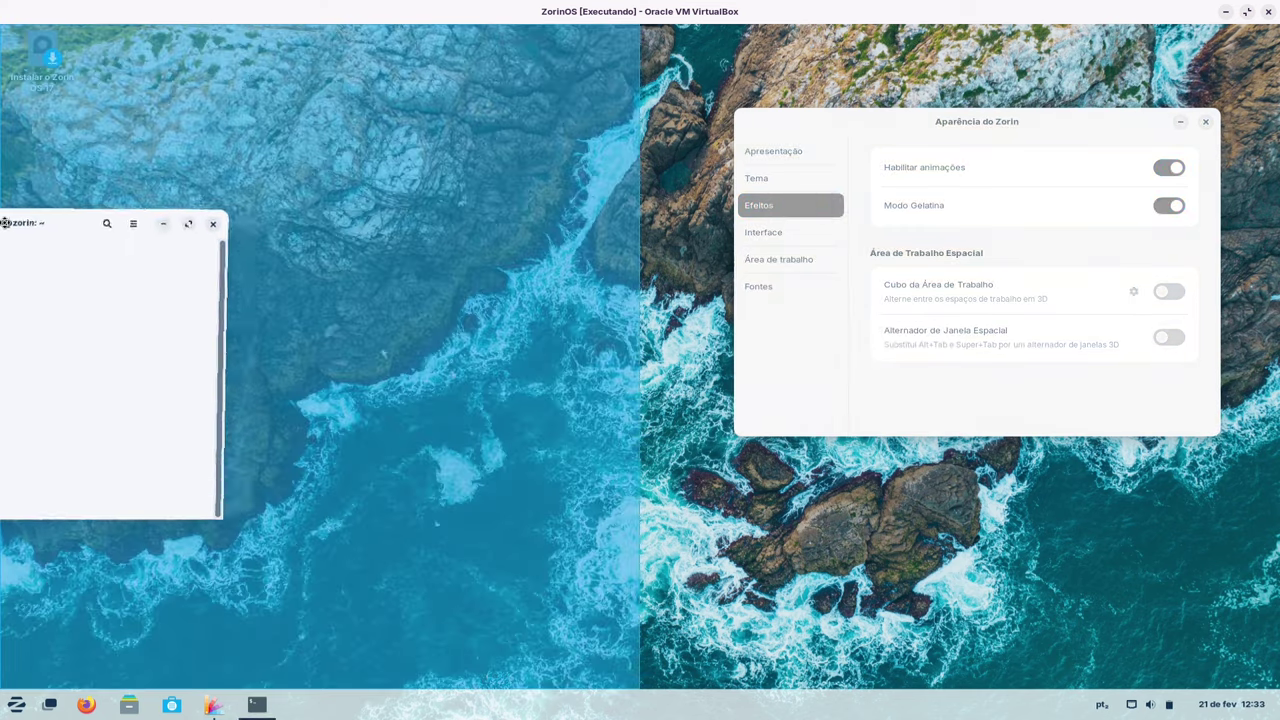
{"action": "left_click_drag", "start_coordinate": [479, 215], "coordinate": [382, 112]}
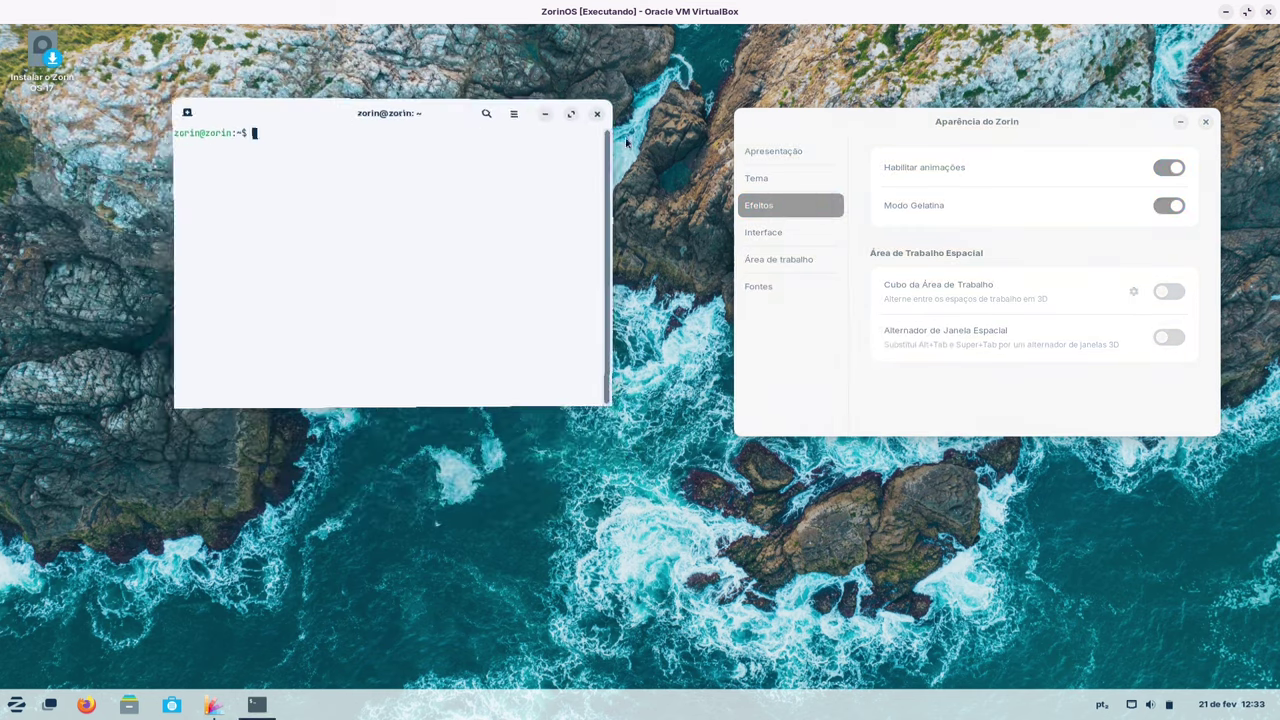
{"action": "left_click_drag", "start_coordinate": [988, 118], "coordinate": [802, 131]}
- Turn Modo Gelatina back off and rearrange the Terminal and Appearance windows
{"action": "left_click", "coordinate": [1008, 188]}
{"action": "left_click_drag", "start_coordinate": [399, 145], "coordinate": [300, 186]}
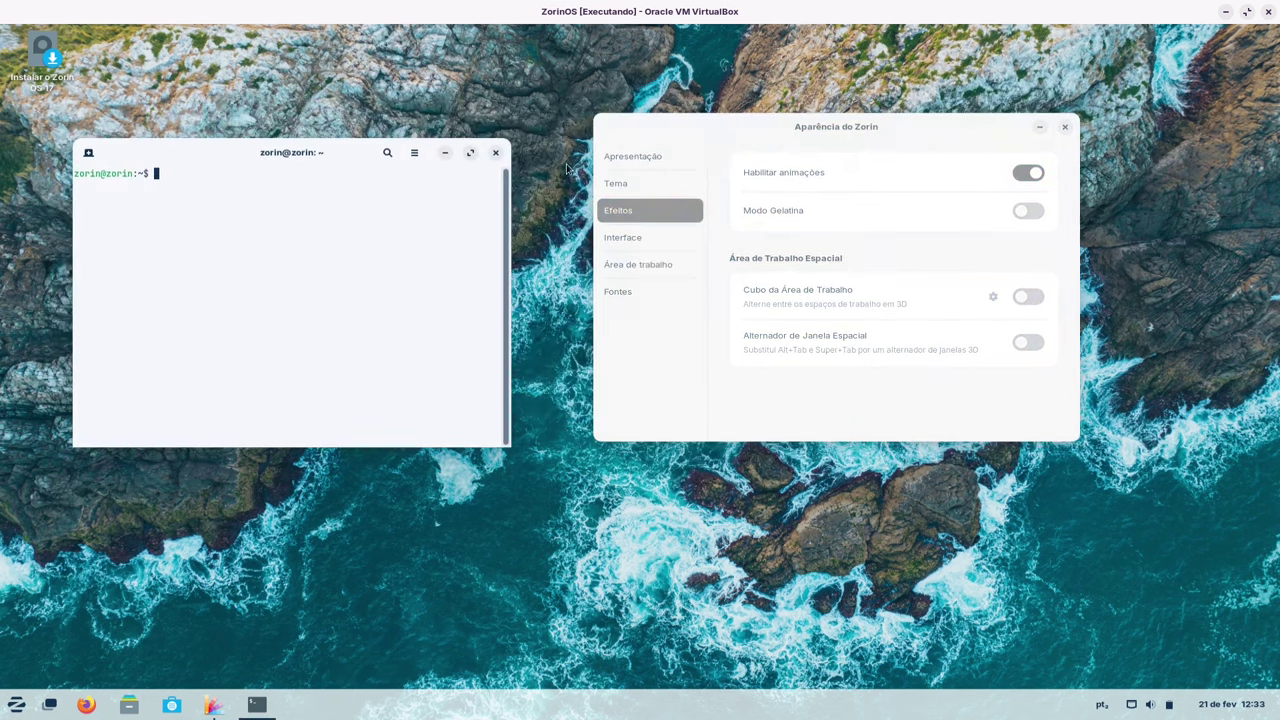
{"action": "left_click_drag", "start_coordinate": [796, 130], "coordinate": [814, 158]}
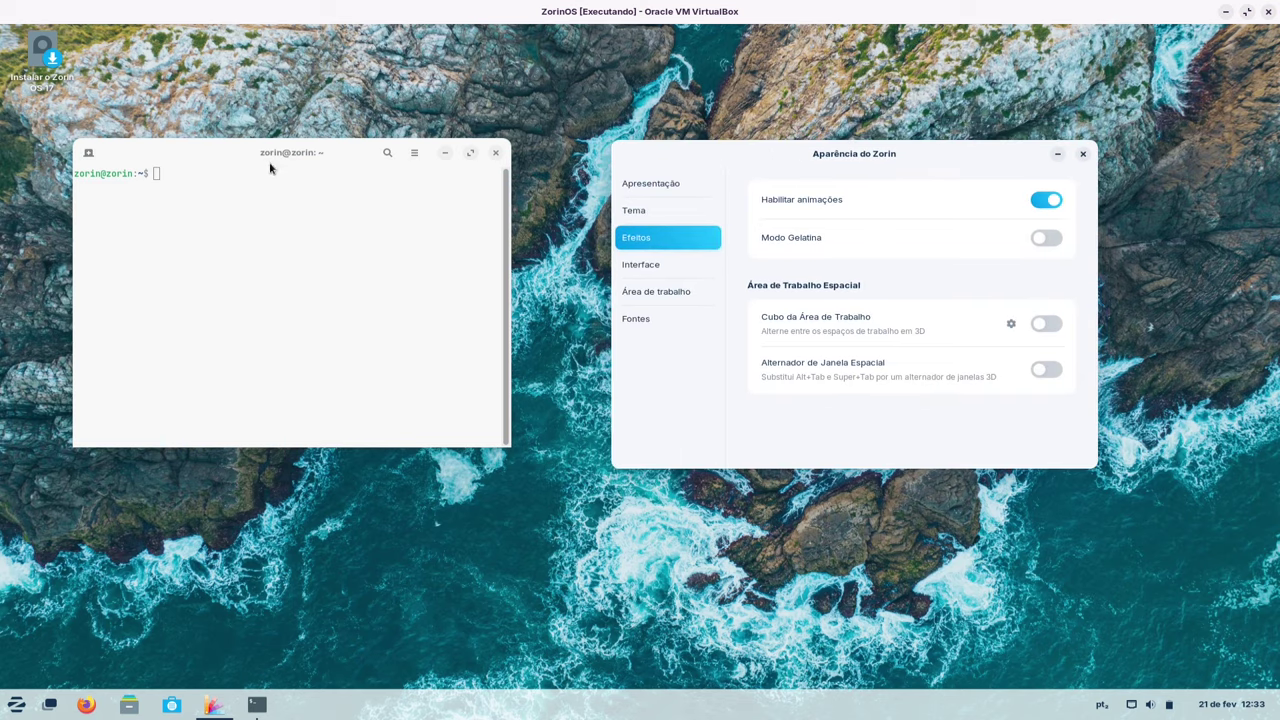
{"action": "left_click_drag", "start_coordinate": [270, 168], "coordinate": [258, 163]}
{"action": "left_click", "coordinate": [925, 183]}
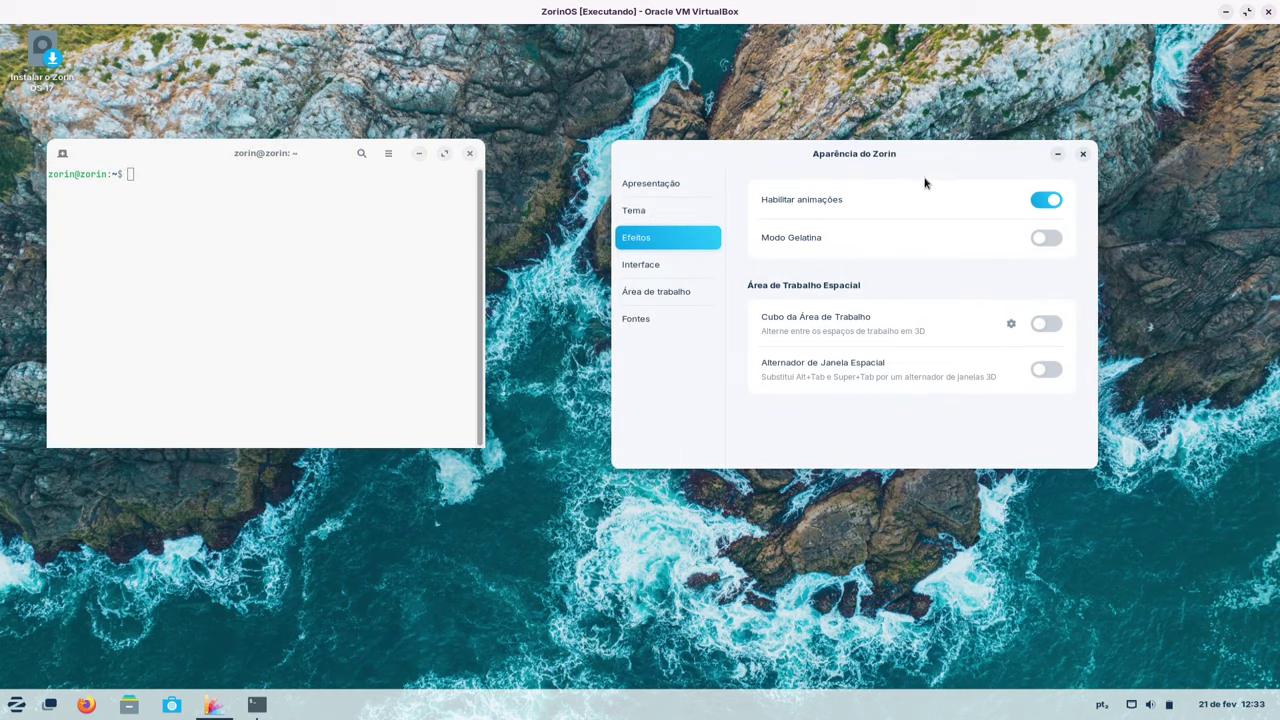
{"action": "left_click_drag", "start_coordinate": [871, 158], "coordinate": [859, 137]}
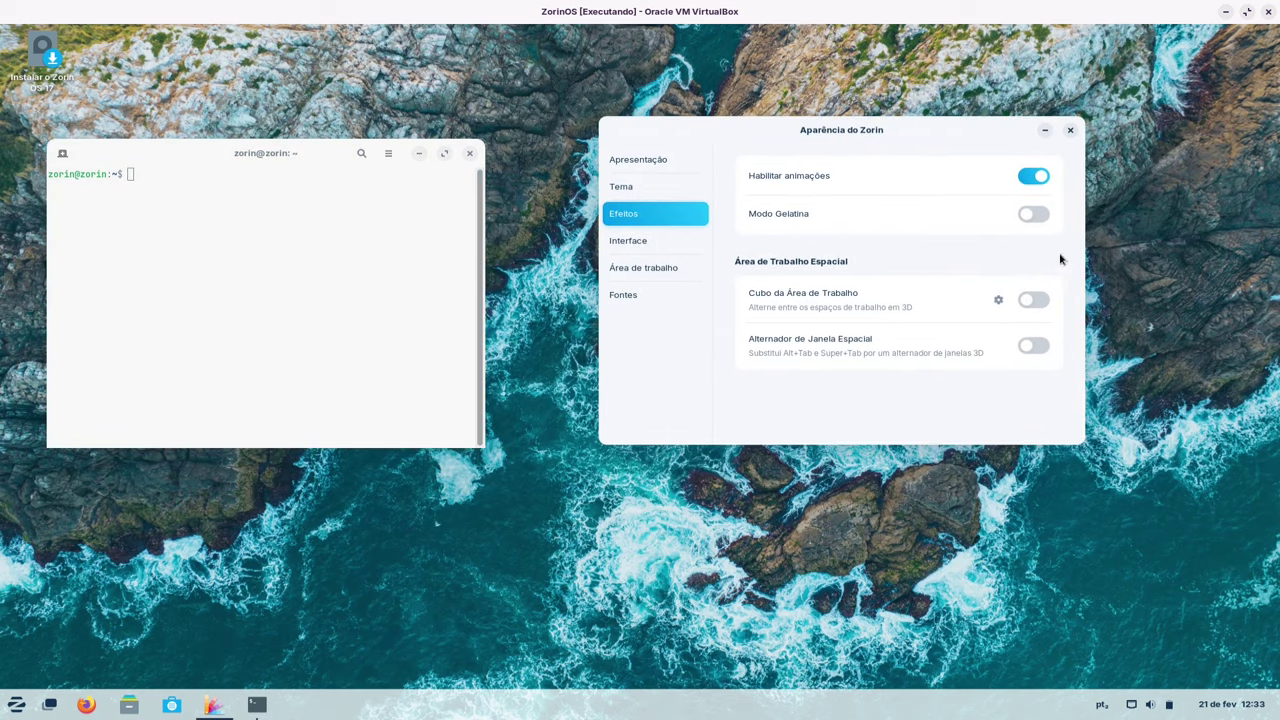
- Turn on the 3D workspace cube, try it with Alt+Tab, then turn it off
{"action": "left_click", "coordinate": [1033, 300]}
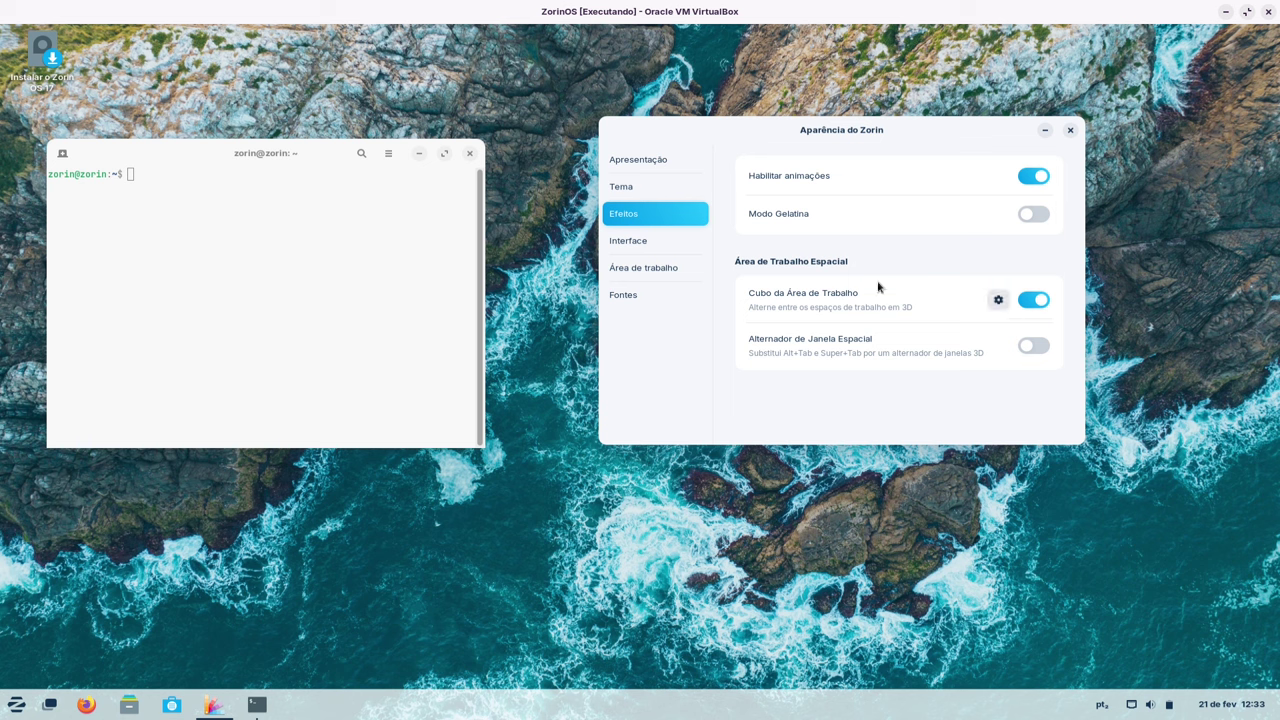
{"action": "key", "text": "alt+Tab"}
{"action": "key", "text": "alt+Tab"}
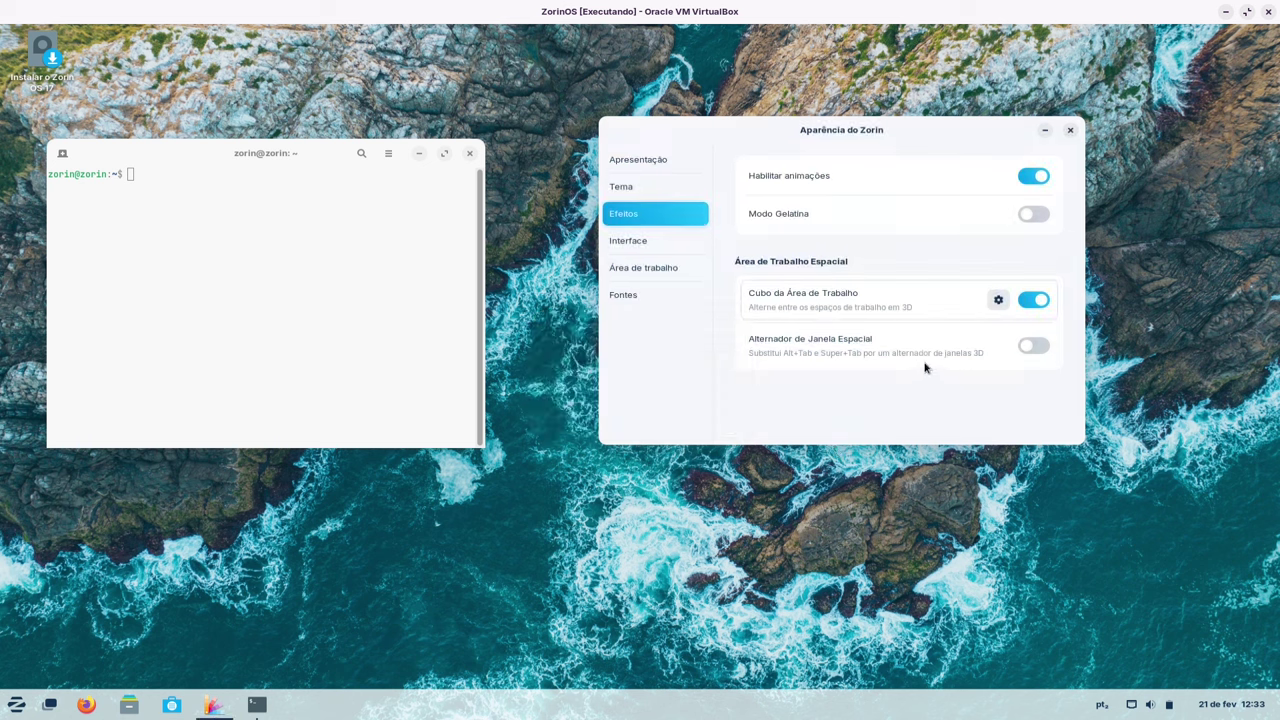
{"action": "key", "text": "alt+Tab"}
{"action": "left_click", "coordinate": [1026, 304]}
- Enable the 3D spatial window switcher, preview it with Alt+Tab, then disable it
{"action": "left_click", "coordinate": [1034, 347]}
{"action": "key", "text": "alt+Tab"}
{"action": "key", "text": "alt+Tab"}
{"action": "key", "text": "alt+Tab"}
{"action": "key", "text": "alt+Tab"}
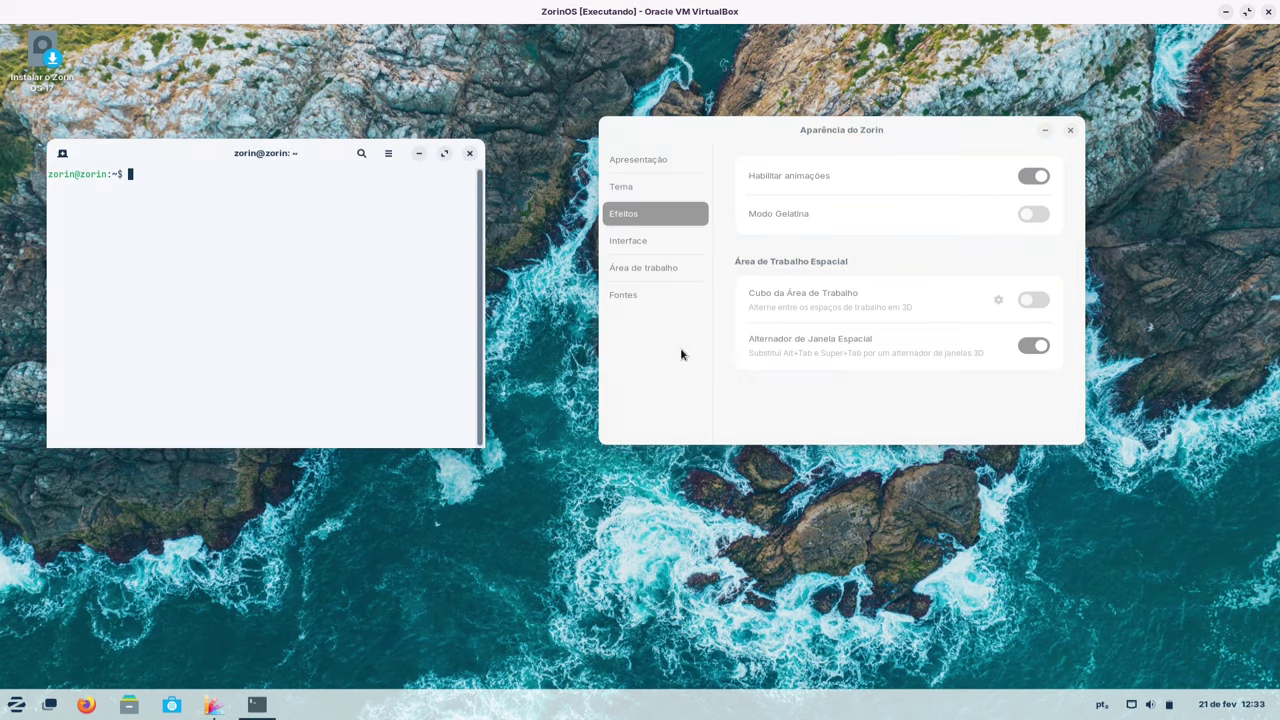
{"action": "key", "text": "alt+Tab"}
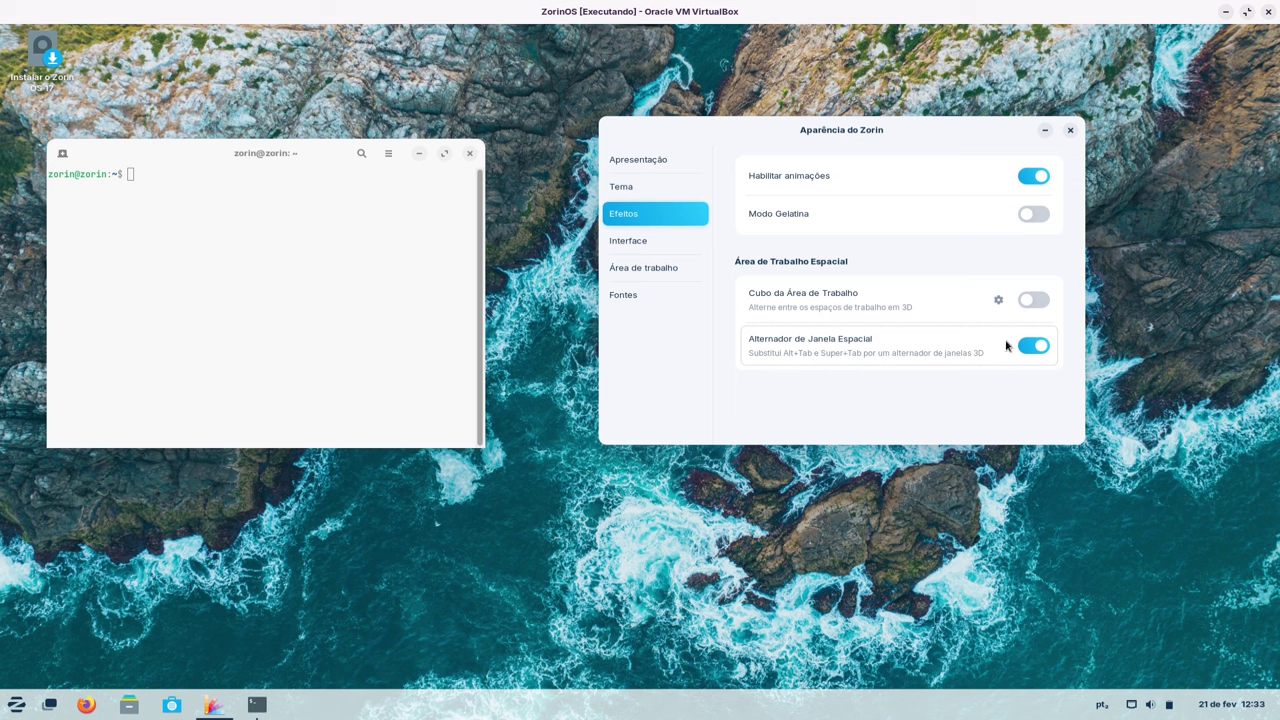
{"action": "left_click", "coordinate": [1035, 349]}
{"action": "left_click", "coordinate": [618, 255]}
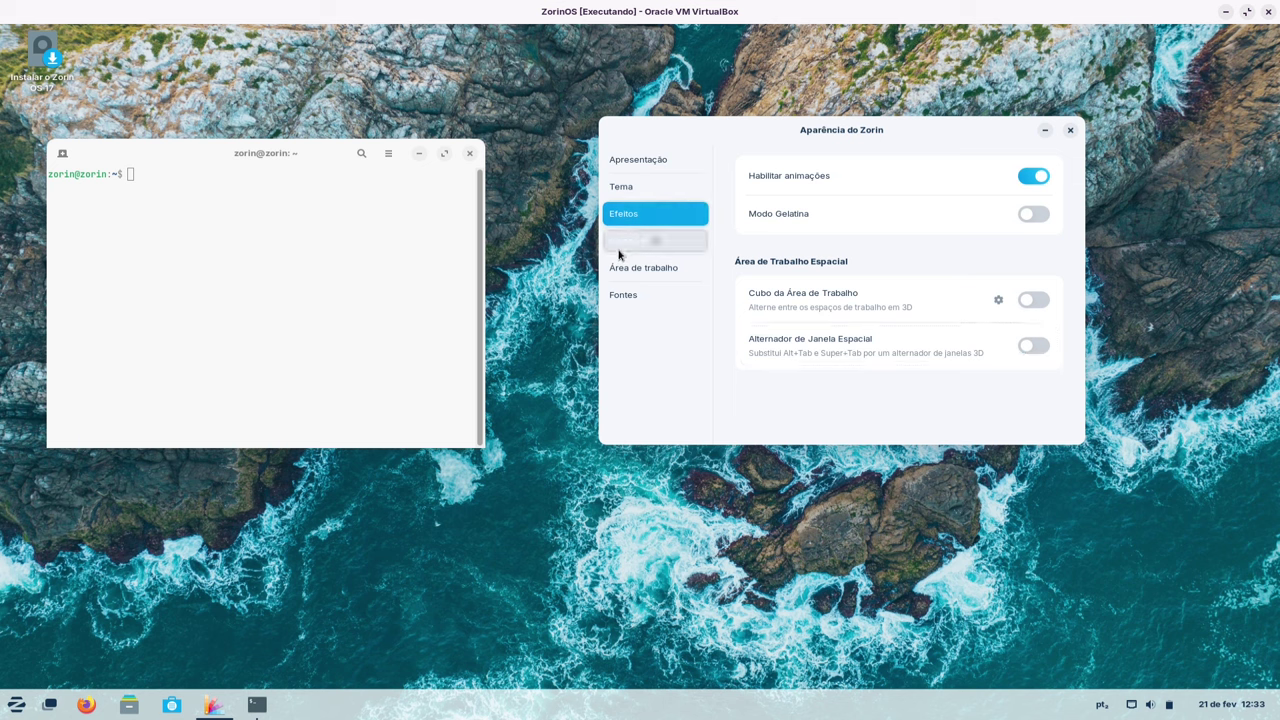
- Enable the Lixeira desktop icon and select the new Trash icon on the desktop
{"action": "left_click_drag", "start_coordinate": [814, 133], "coordinate": [819, 72]}
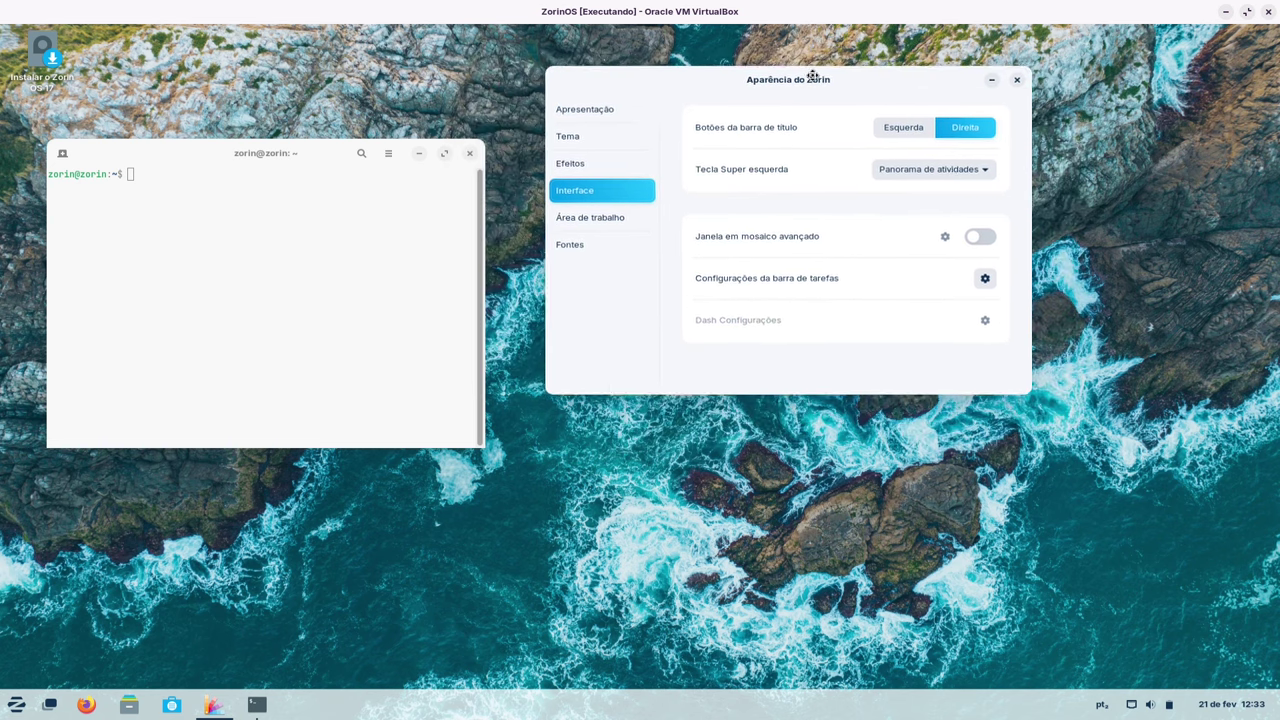
{"action": "left_click", "coordinate": [603, 220]}
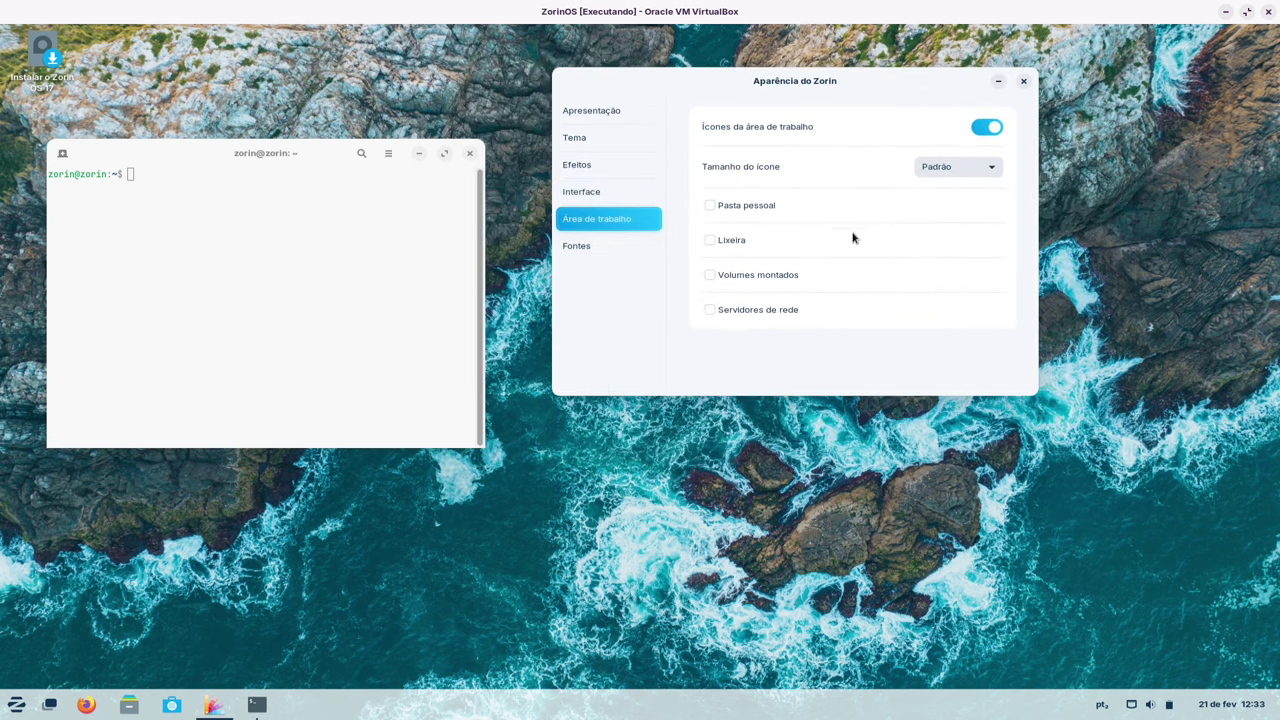
{"action": "left_click_drag", "start_coordinate": [361, 145], "coordinate": [434, 144]}
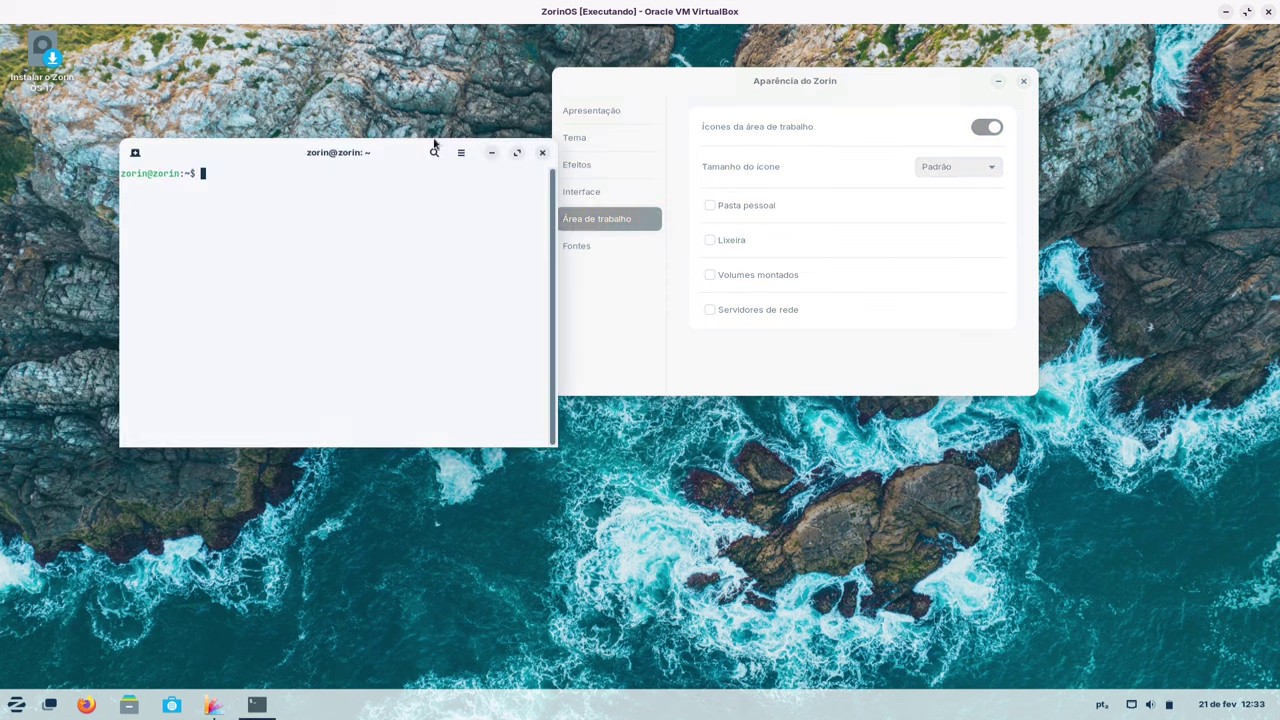
{"action": "left_click", "coordinate": [719, 241]}
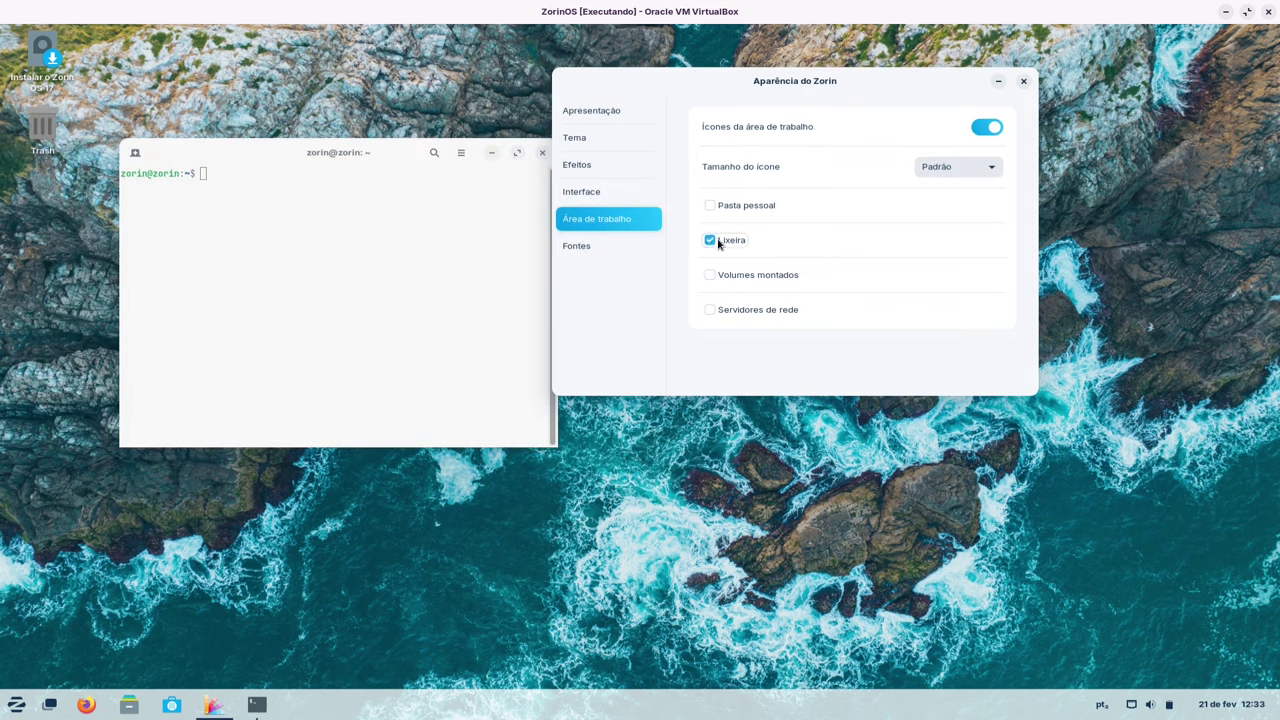
{"action": "left_click", "coordinate": [42, 125]}
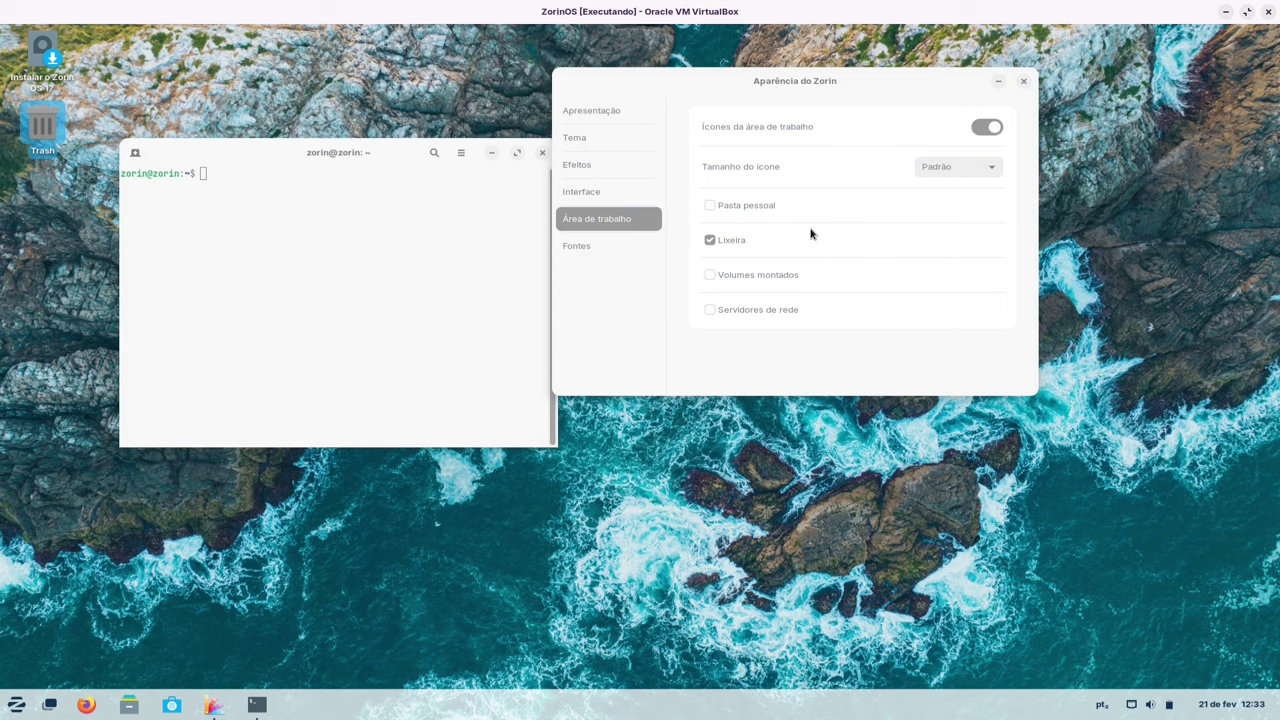
- Close the terminal and enable Volumes montados and Servidores de rede desktop icons
{"action": "left_click", "coordinate": [408, 151]}
{"action": "left_click", "coordinate": [542, 152]}
{"action": "left_click", "coordinate": [711, 274]}
{"action": "left_click", "coordinate": [711, 310]}
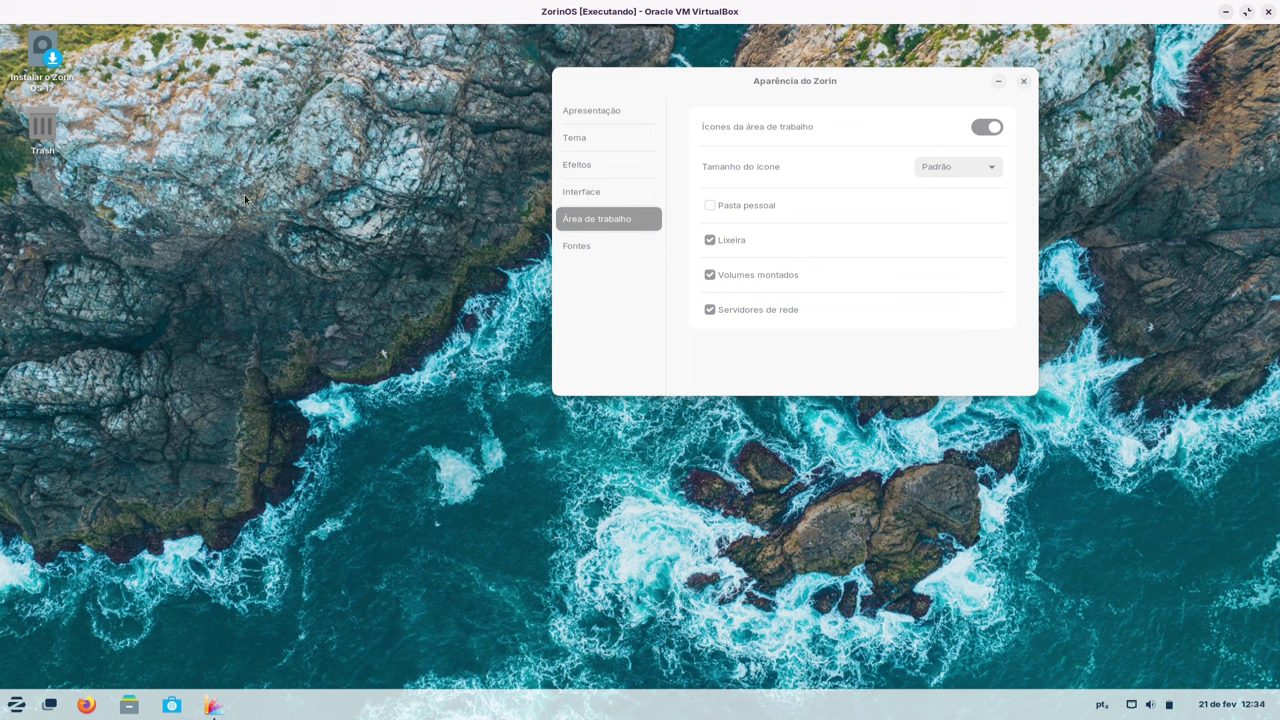
{"action": "left_click_drag", "start_coordinate": [163, 97], "coordinate": [200, 265]}
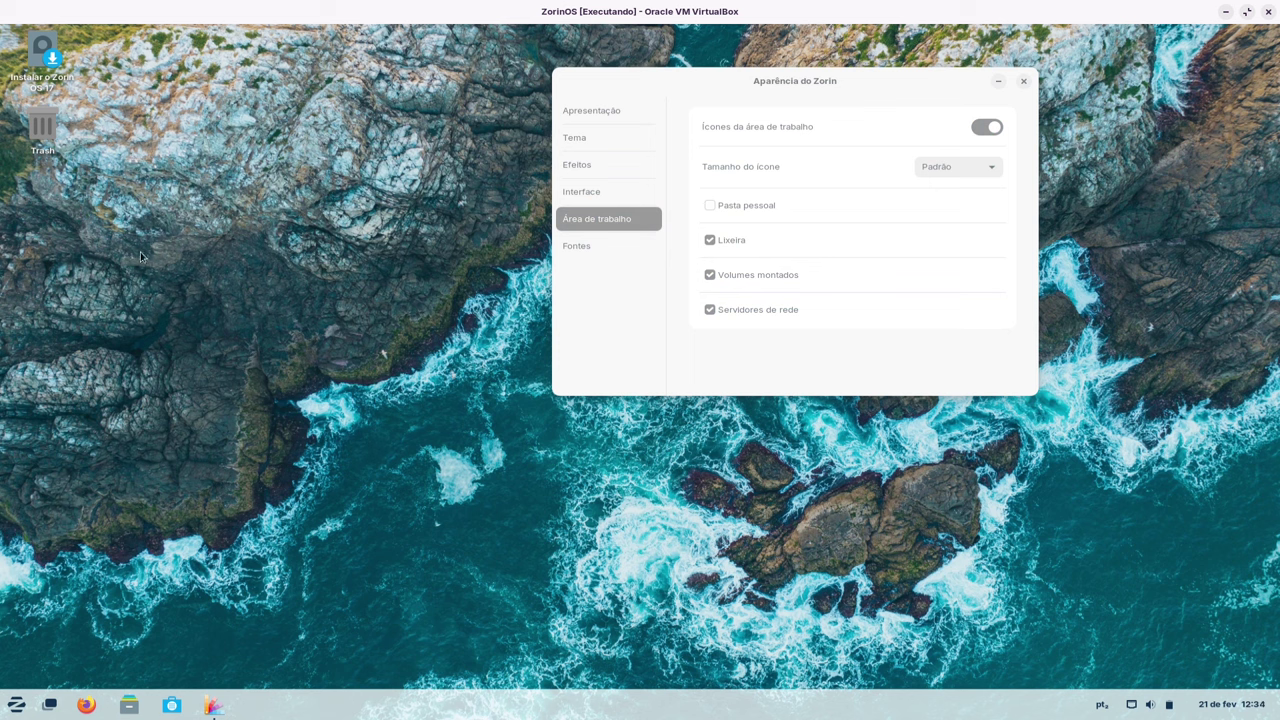
- Untick Volumes montados and Servidores de rede, browse the layout choices, and close Appearance
{"action": "left_click", "coordinate": [731, 312]}
{"action": "left_click", "coordinate": [611, 108]}
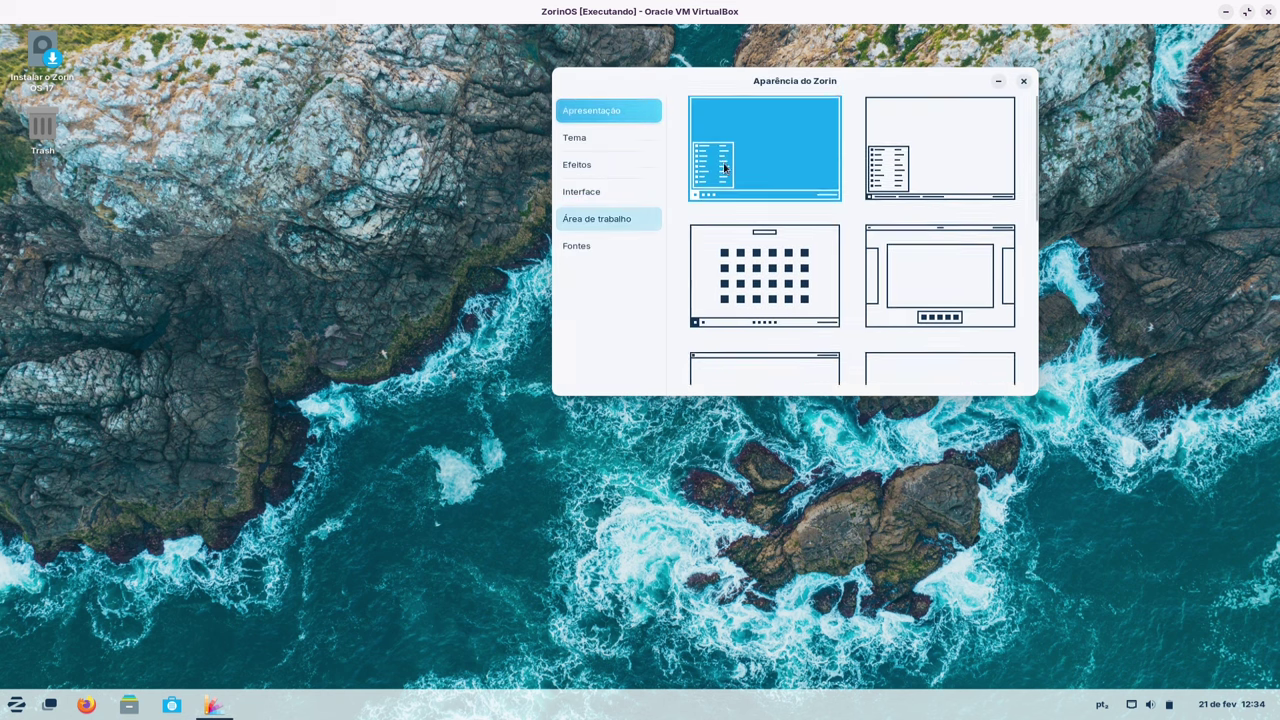
{"action": "left_click_drag", "start_coordinate": [751, 77], "coordinate": [588, 63]}
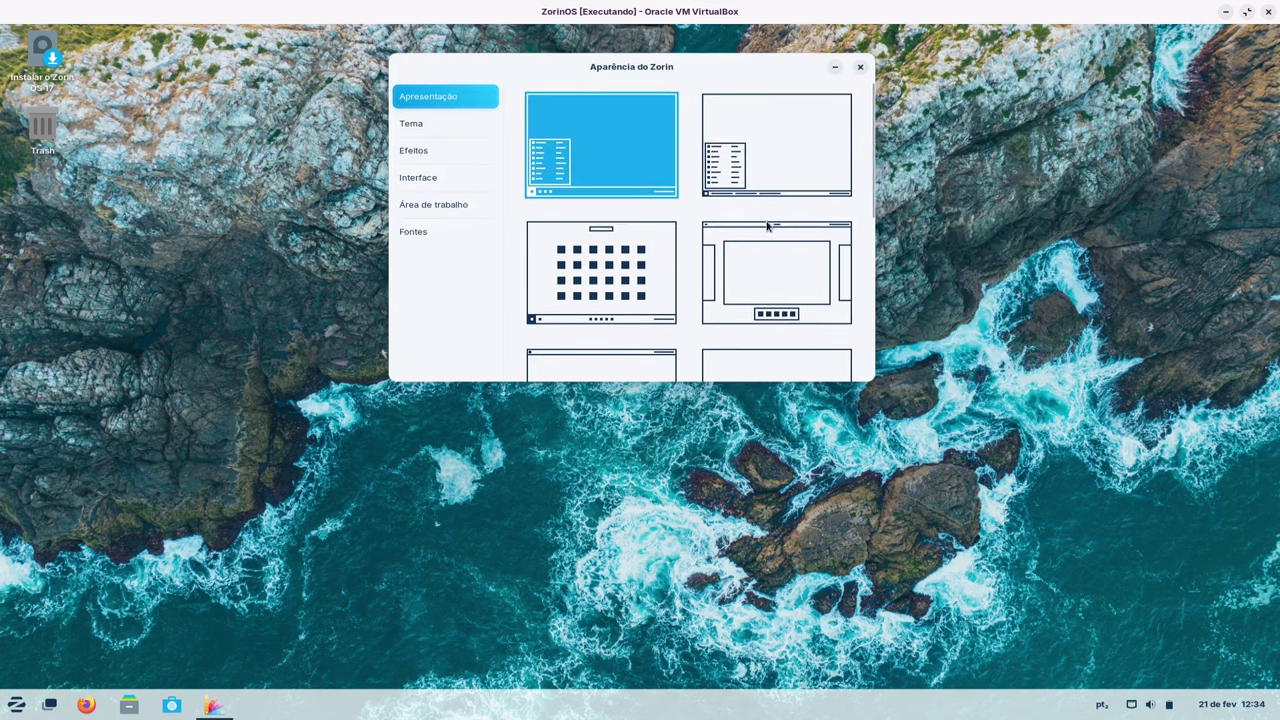
{"action": "scroll", "coordinate": [768, 226], "scroll_direction": "down", "scroll_amount": 1}
{"action": "scroll", "coordinate": [764, 250], "scroll_direction": "down", "scroll_amount": 3}
{"action": "scroll", "coordinate": [764, 250], "scroll_direction": "up", "scroll_amount": 5}
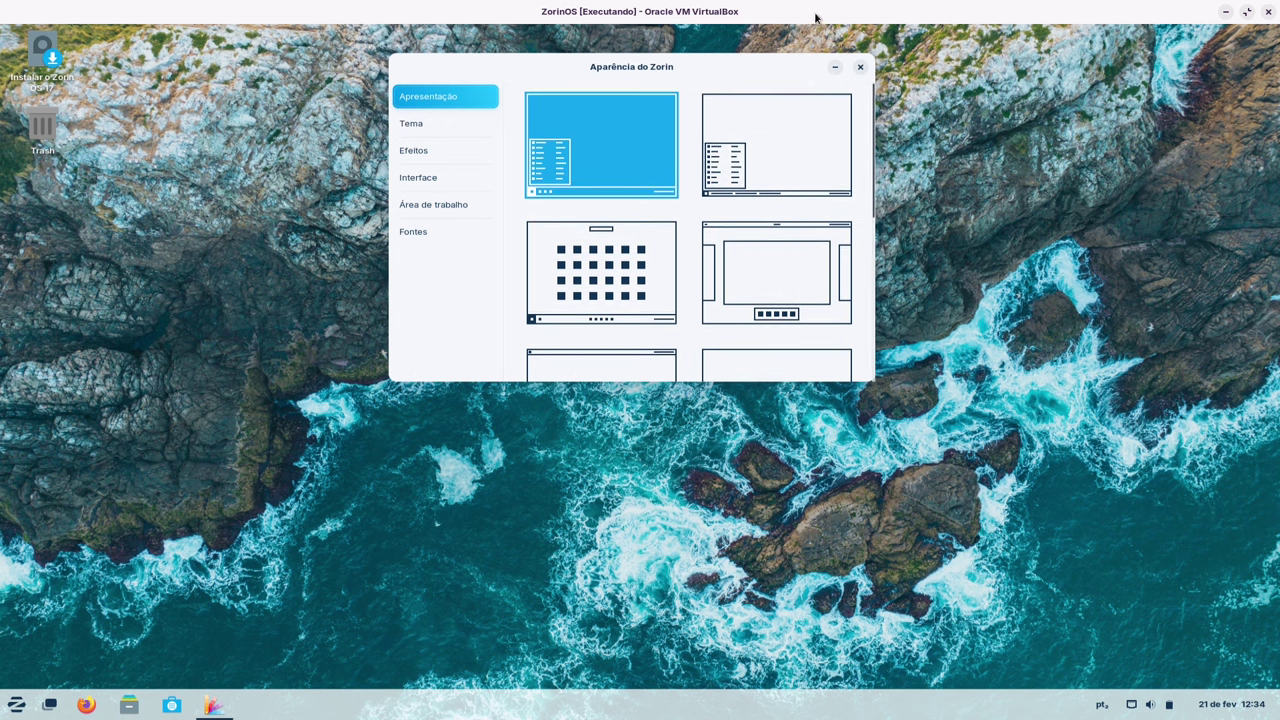
{"action": "key", "text": "alt+F4"}
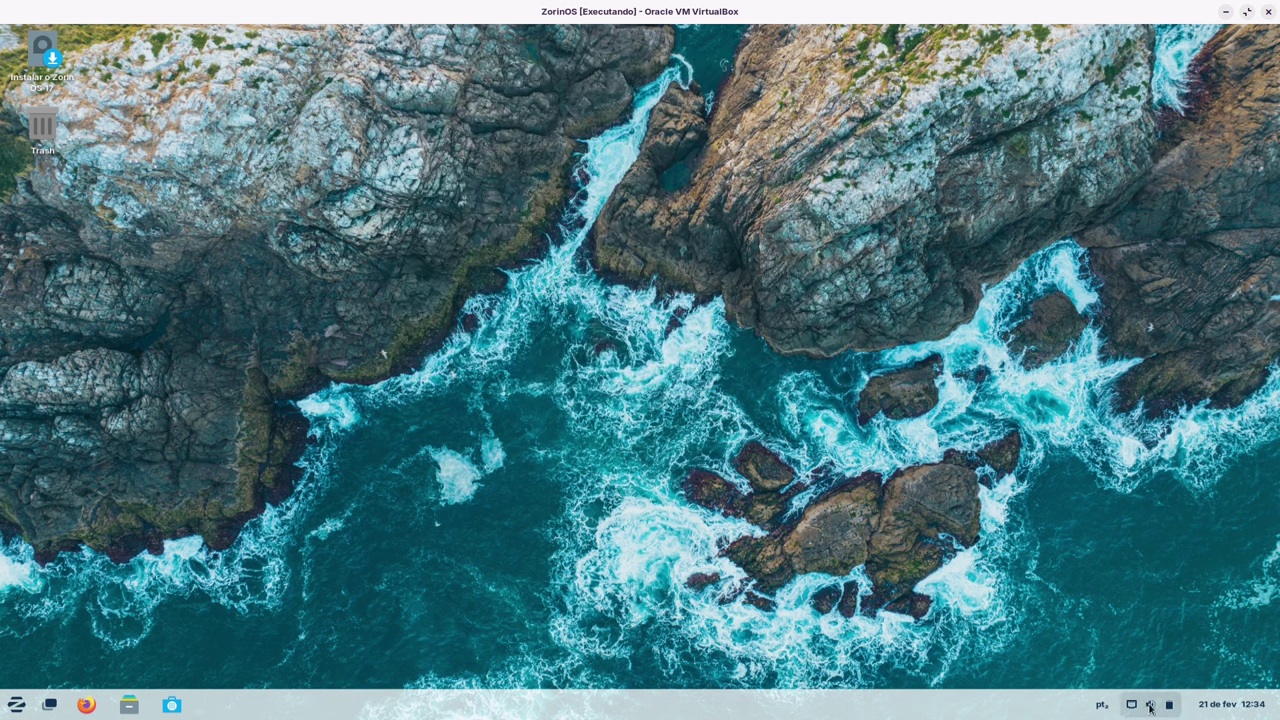
- In quick settings, leave power mode on Balanceado and turn on Modo escuro and Luz noturna
{"action": "left_click", "coordinate": [1160, 705]}
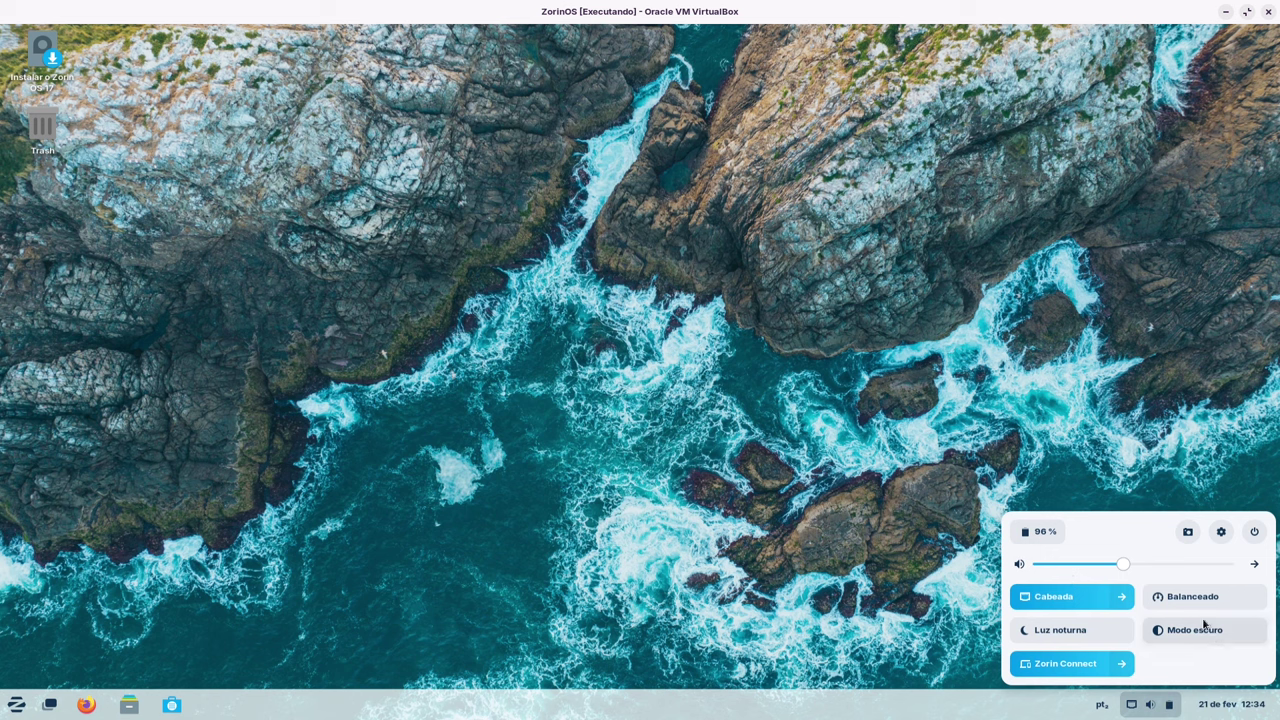
{"action": "left_click", "coordinate": [1254, 603]}
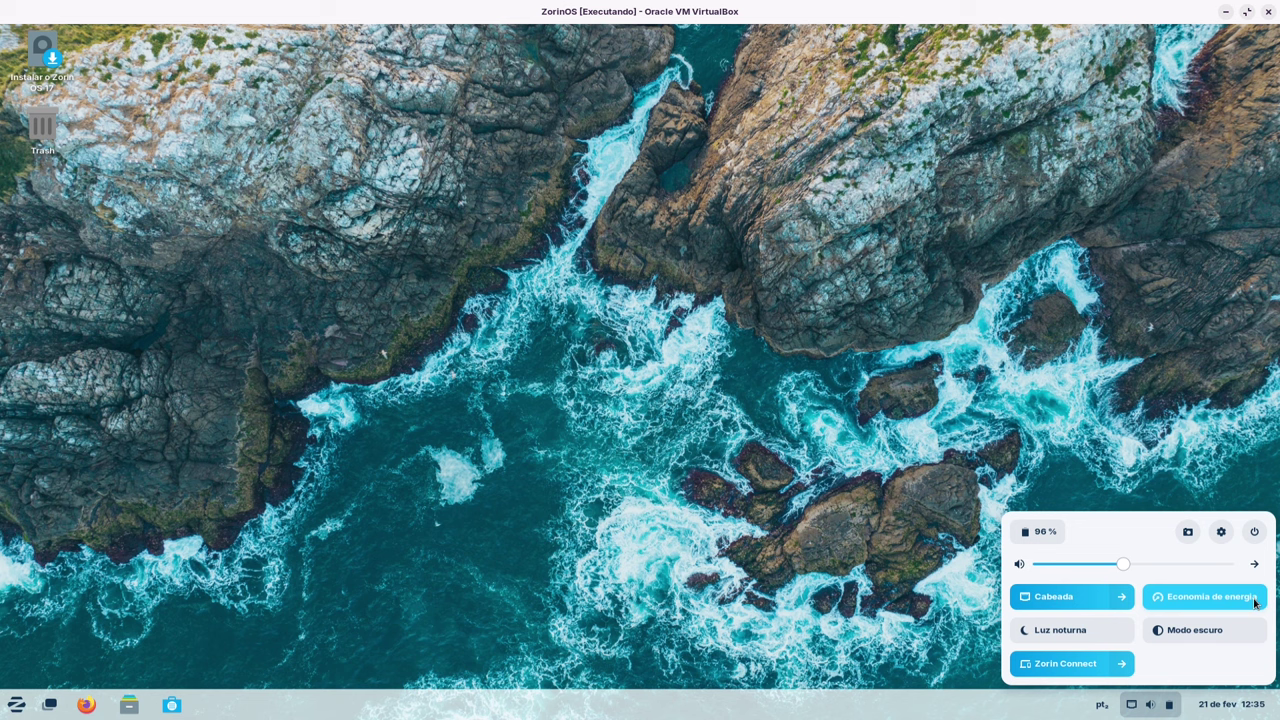
{"action": "left_click", "coordinate": [1254, 603]}
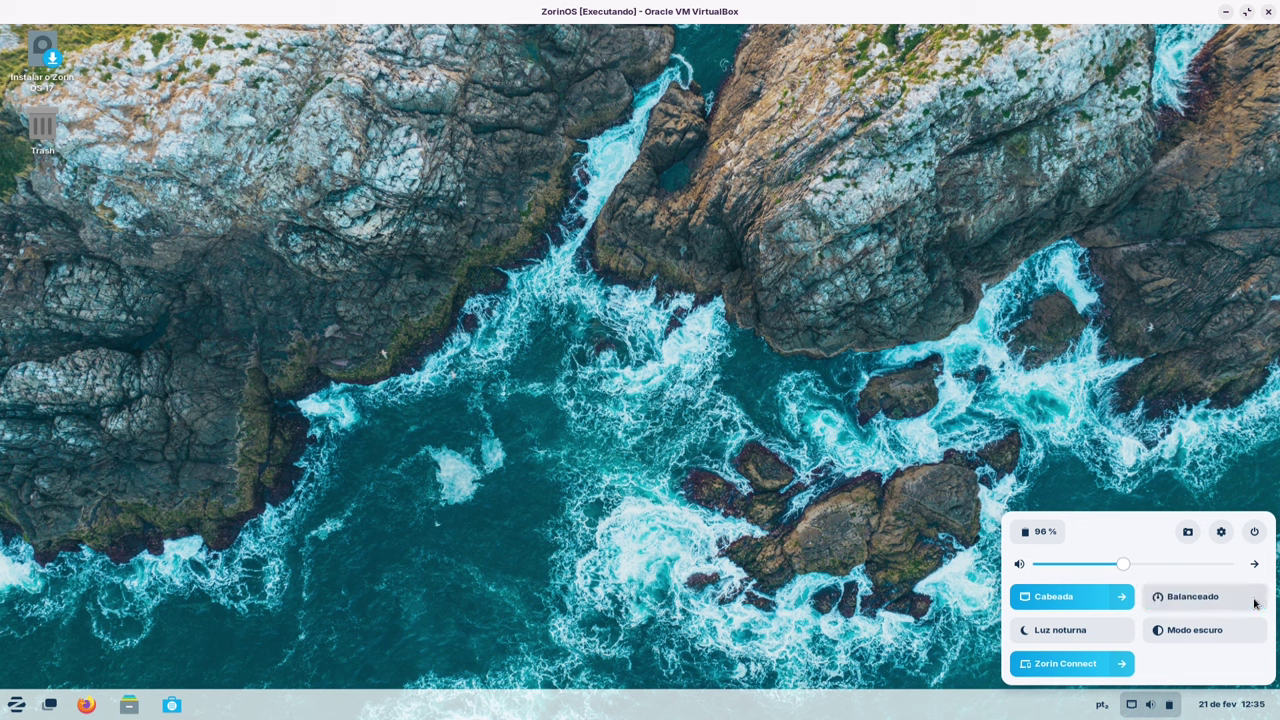
{"action": "left_click", "coordinate": [1248, 603]}
{"action": "left_click", "coordinate": [1245, 604]}
{"action": "left_click", "coordinate": [1190, 632]}
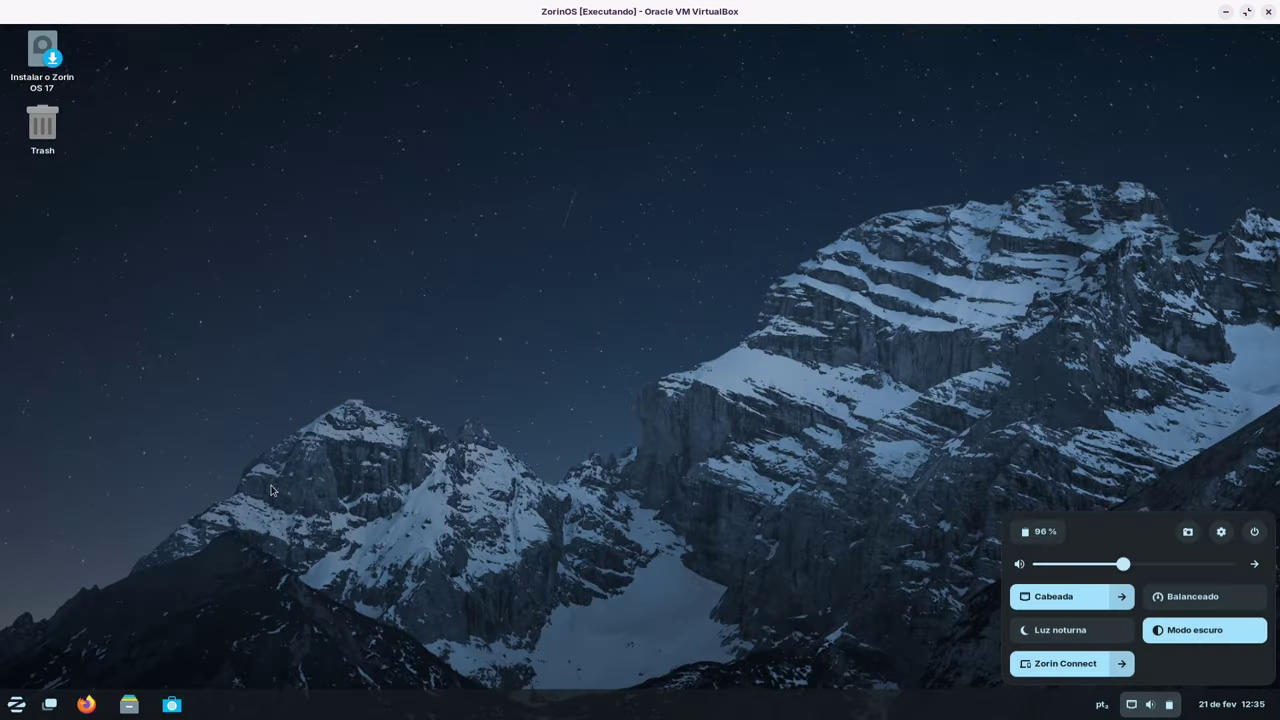
{"action": "left_click", "coordinate": [1083, 632]}
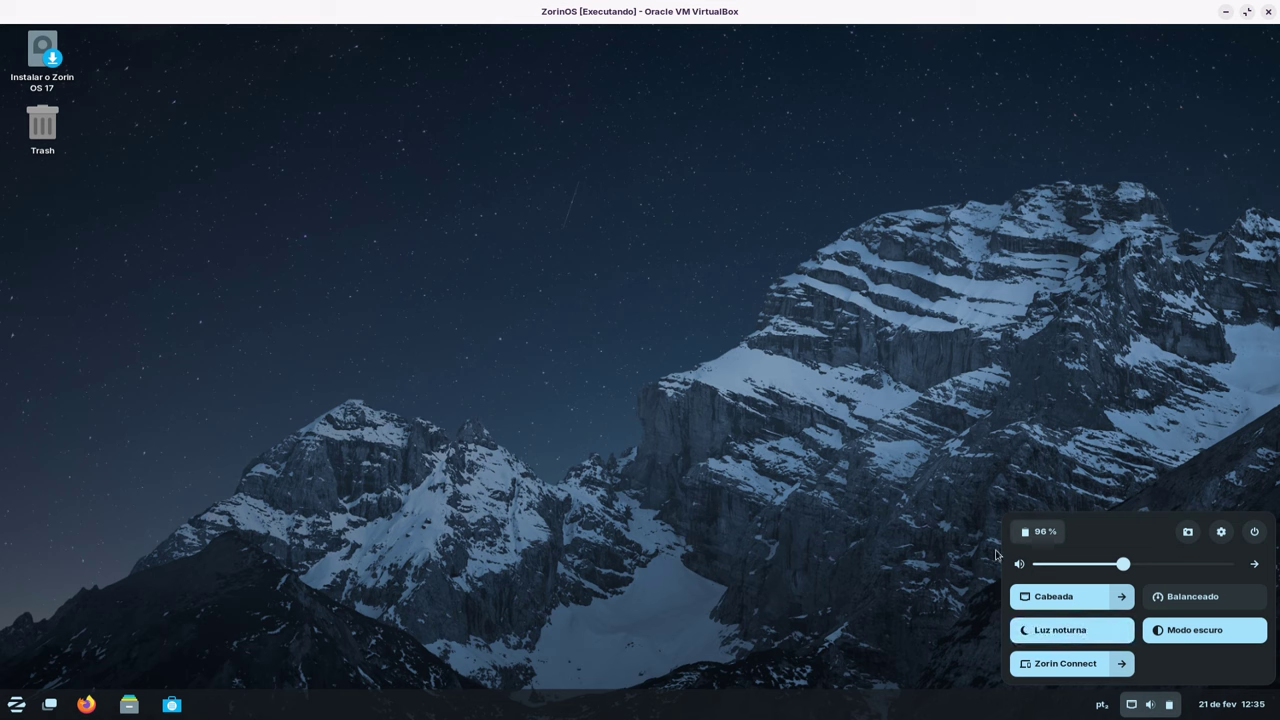
{"action": "left_click", "coordinate": [668, 366]}
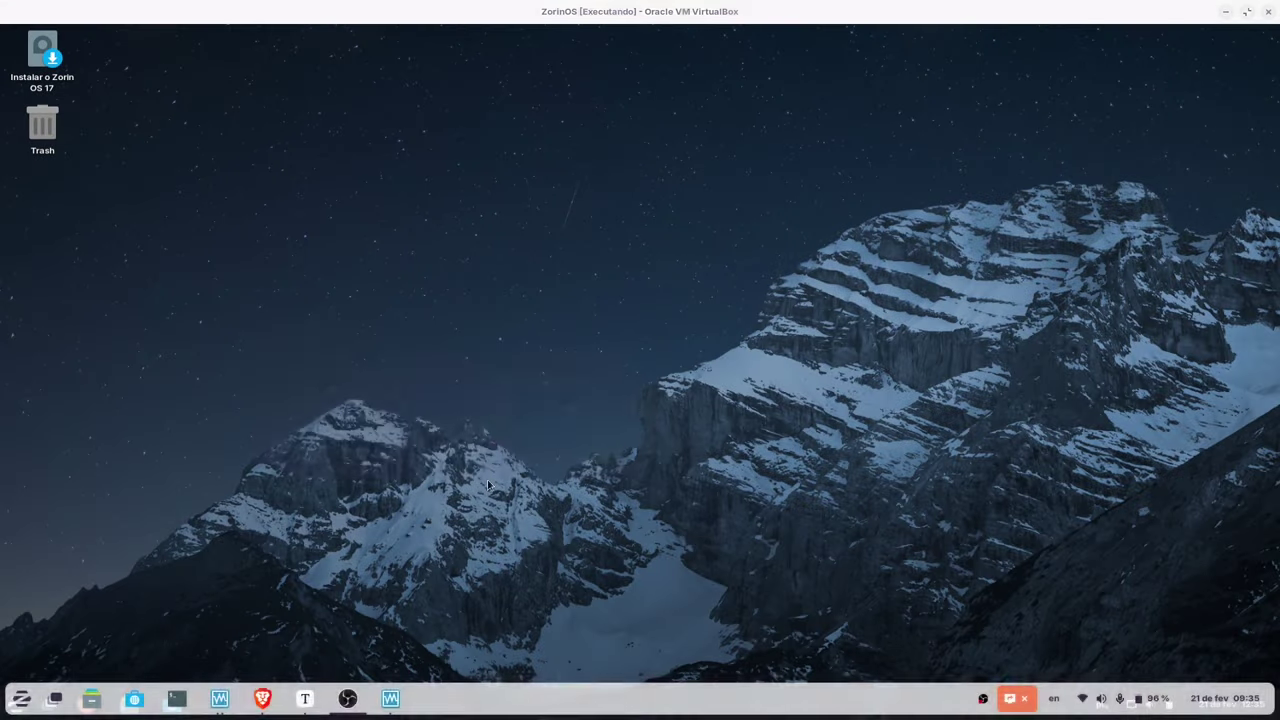
{"action": "left_click", "coordinate": [52, 67]}
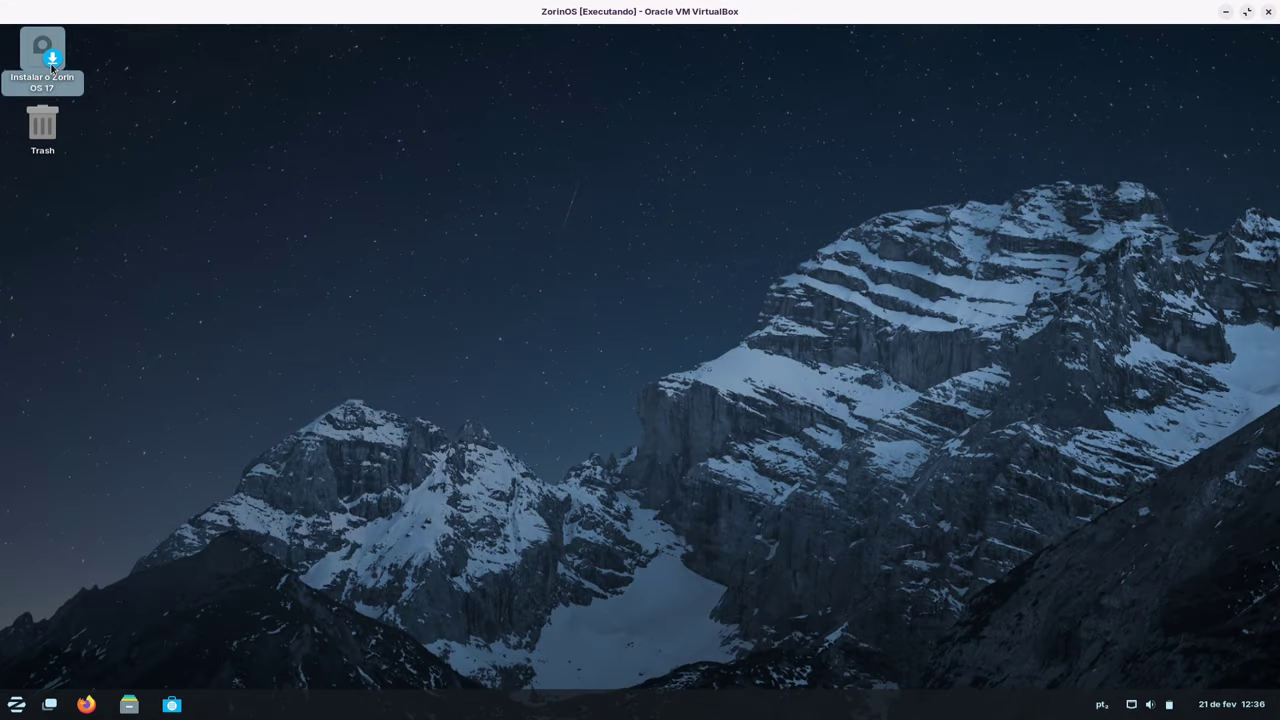
- Launch the Zorin OS 17 installer and continue with Português do Brasil as the language
{"action": "double_click", "coordinate": [50, 63]}
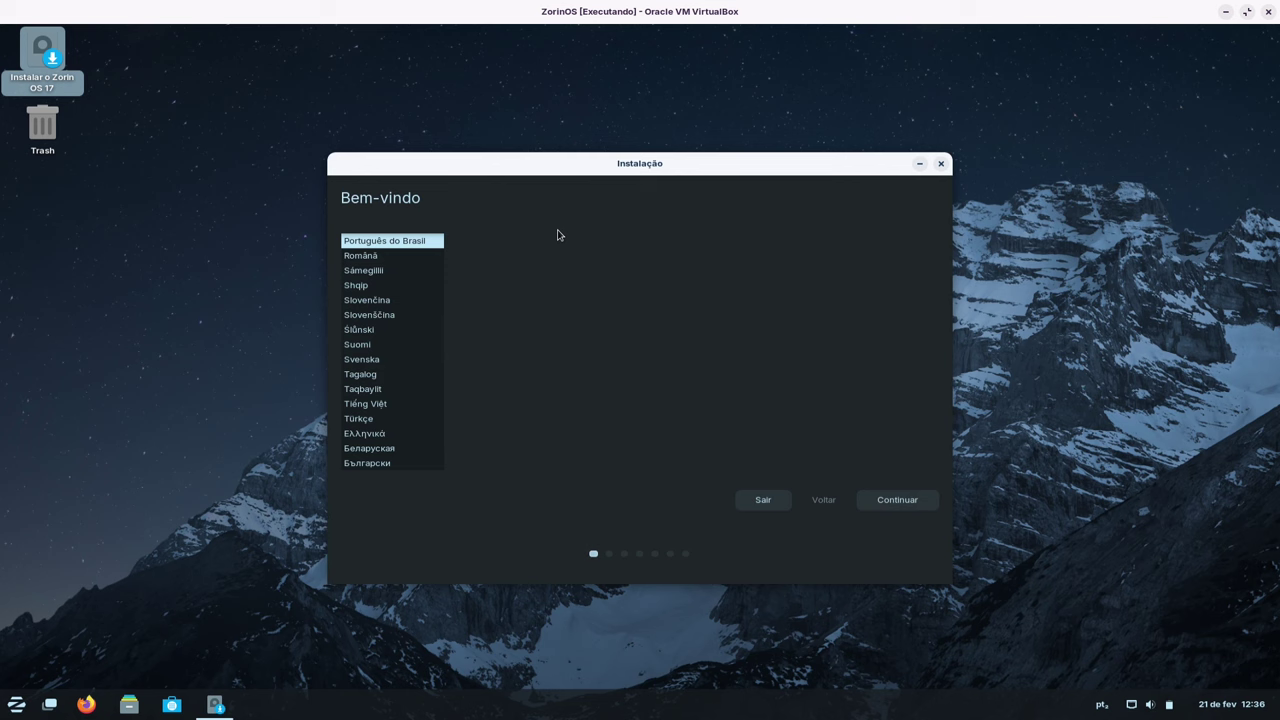
{"action": "left_click_drag", "start_coordinate": [670, 175], "coordinate": [598, 113]}
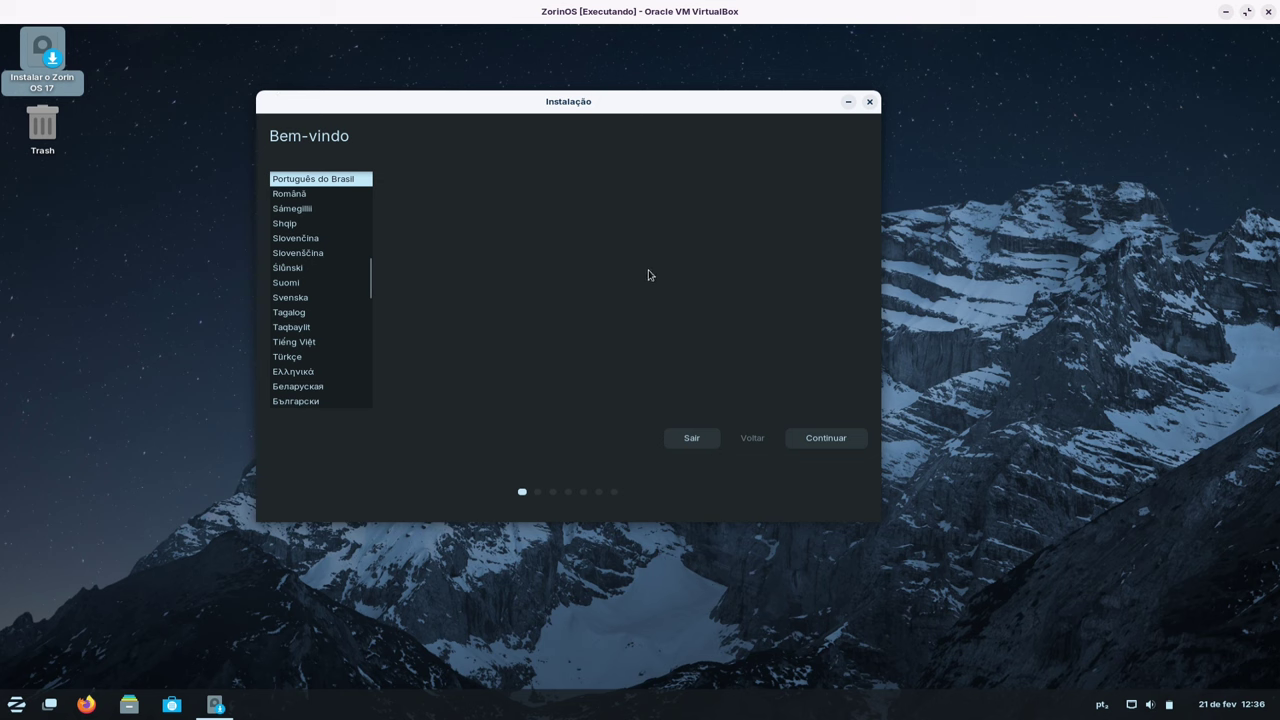
{"action": "left_click", "coordinate": [820, 440]}
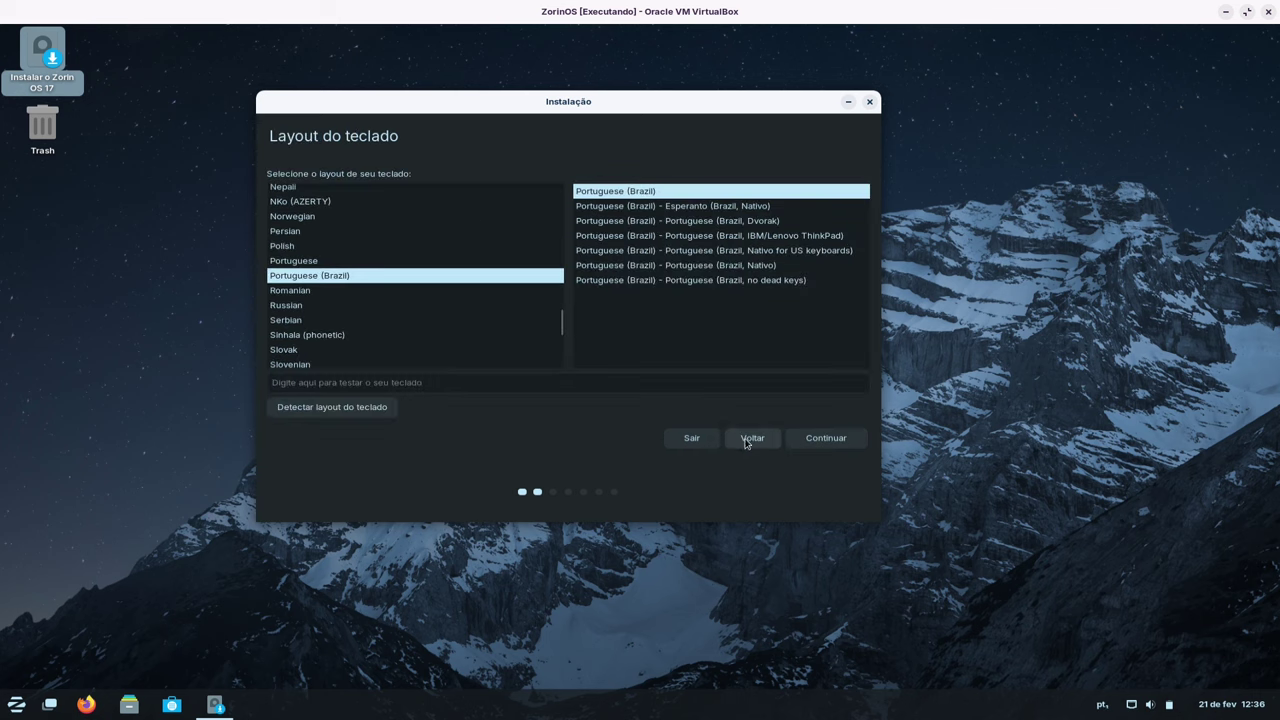
- Keep the Portuguese (Brazil) keyboard layout and continue
{"action": "left_click", "coordinate": [377, 382]}
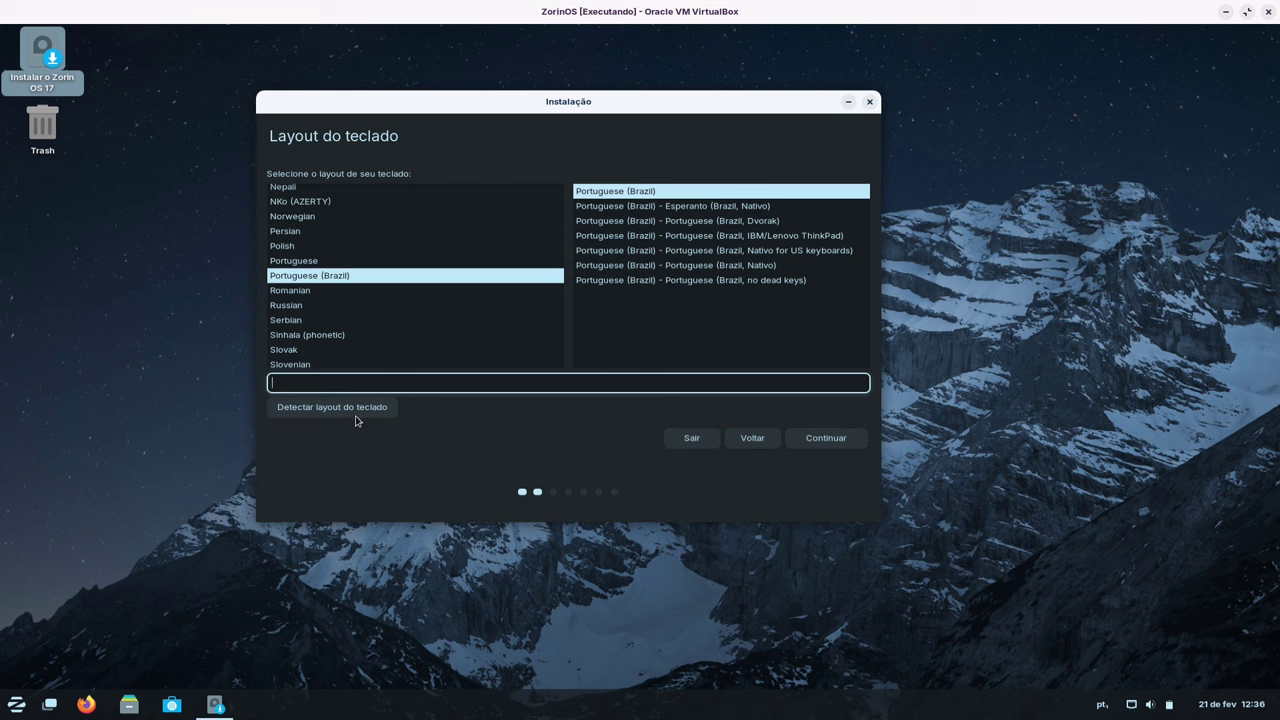
{"action": "left_click", "coordinate": [318, 277]}
{"action": "left_click", "coordinate": [823, 435]}
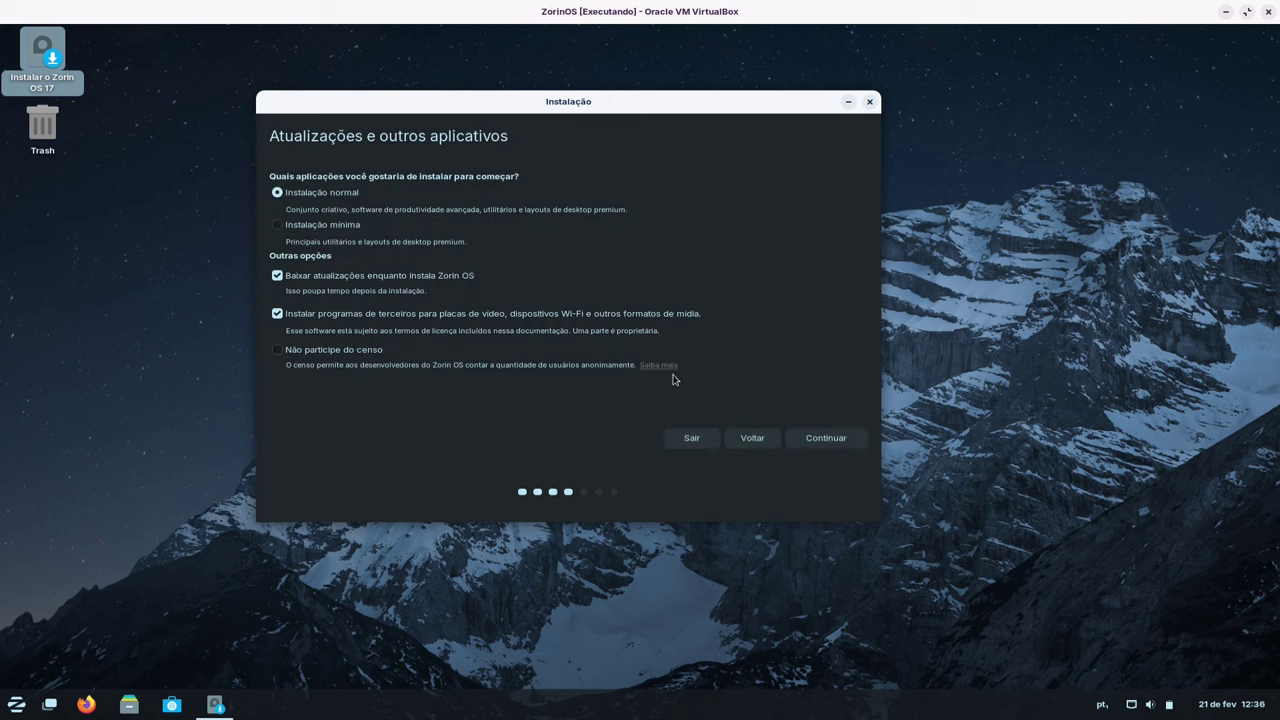
- Turn dark mode off from the quick settings panel
{"action": "left_click_drag", "start_coordinate": [583, 112], "coordinate": [653, 107]}
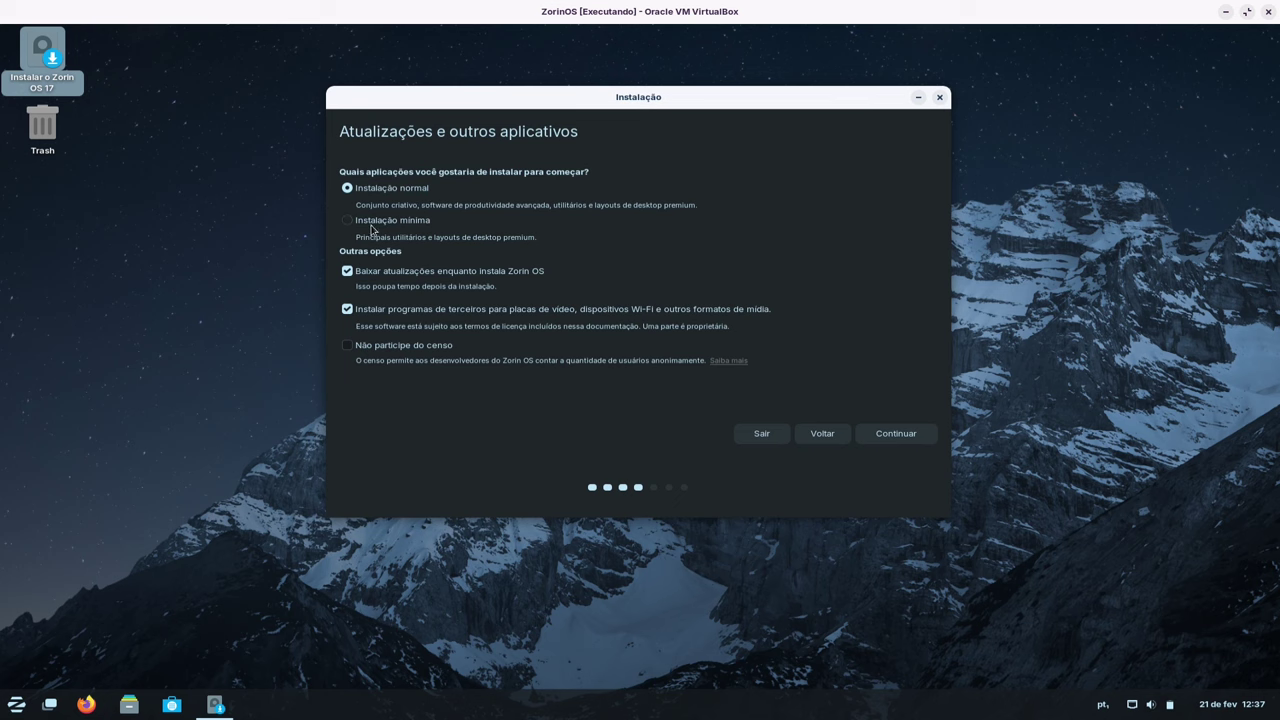
{"action": "left_click", "coordinate": [1160, 705]}
{"action": "left_click", "coordinate": [1198, 634]}
- Choose Instalação mínima, keeping updates downloaded during installation, and continue
{"action": "left_click_drag", "start_coordinate": [284, 211], "coordinate": [649, 222]}
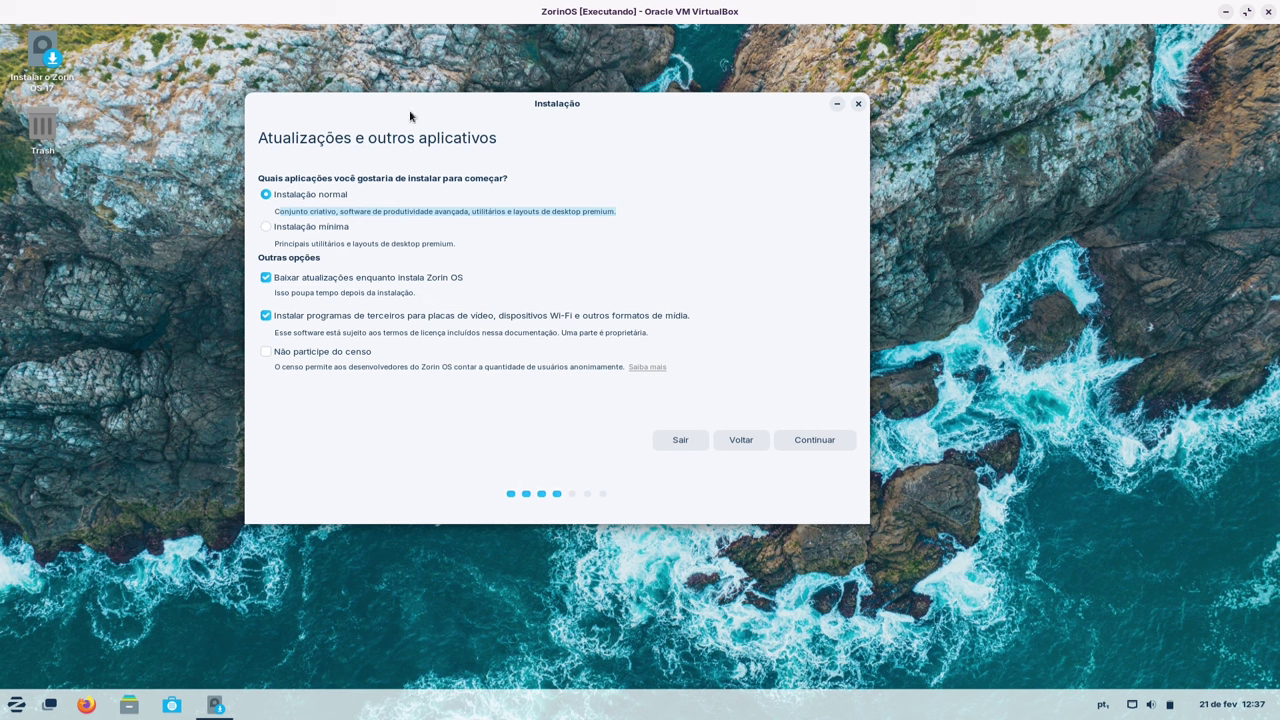
{"action": "left_click", "coordinate": [320, 228]}
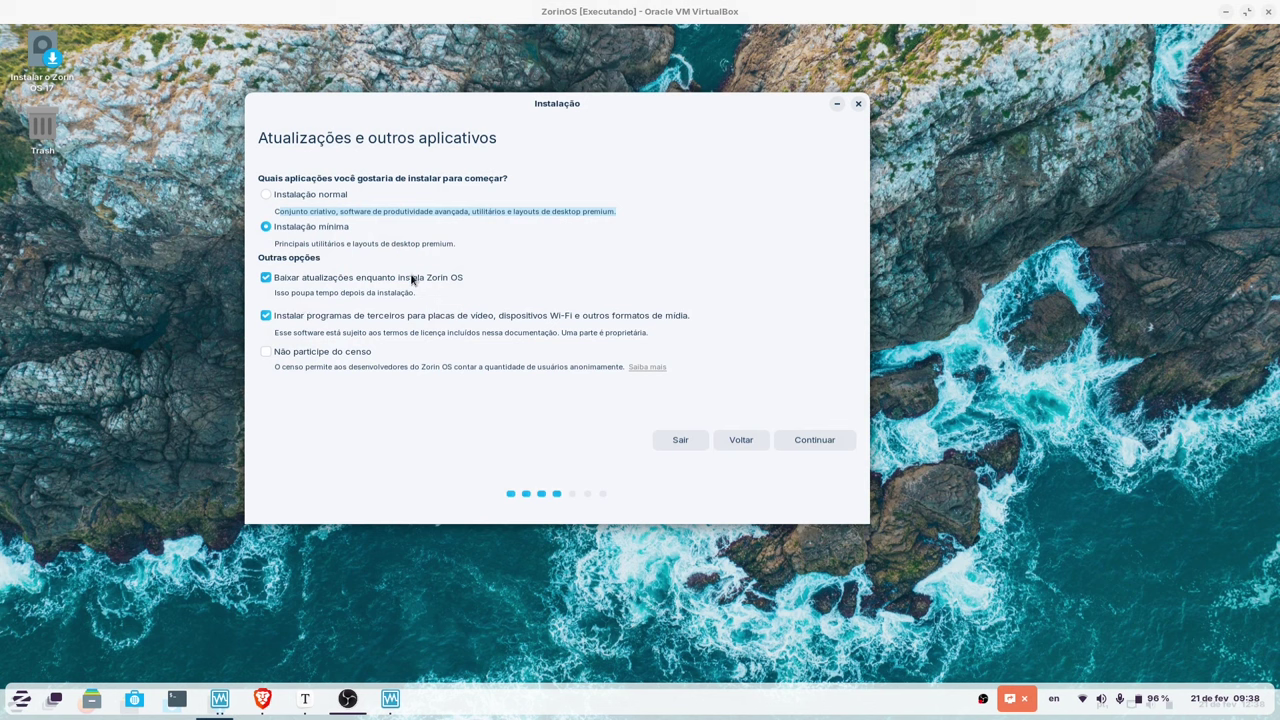
{"action": "left_click", "coordinate": [266, 279]}
{"action": "left_click", "coordinate": [266, 279]}
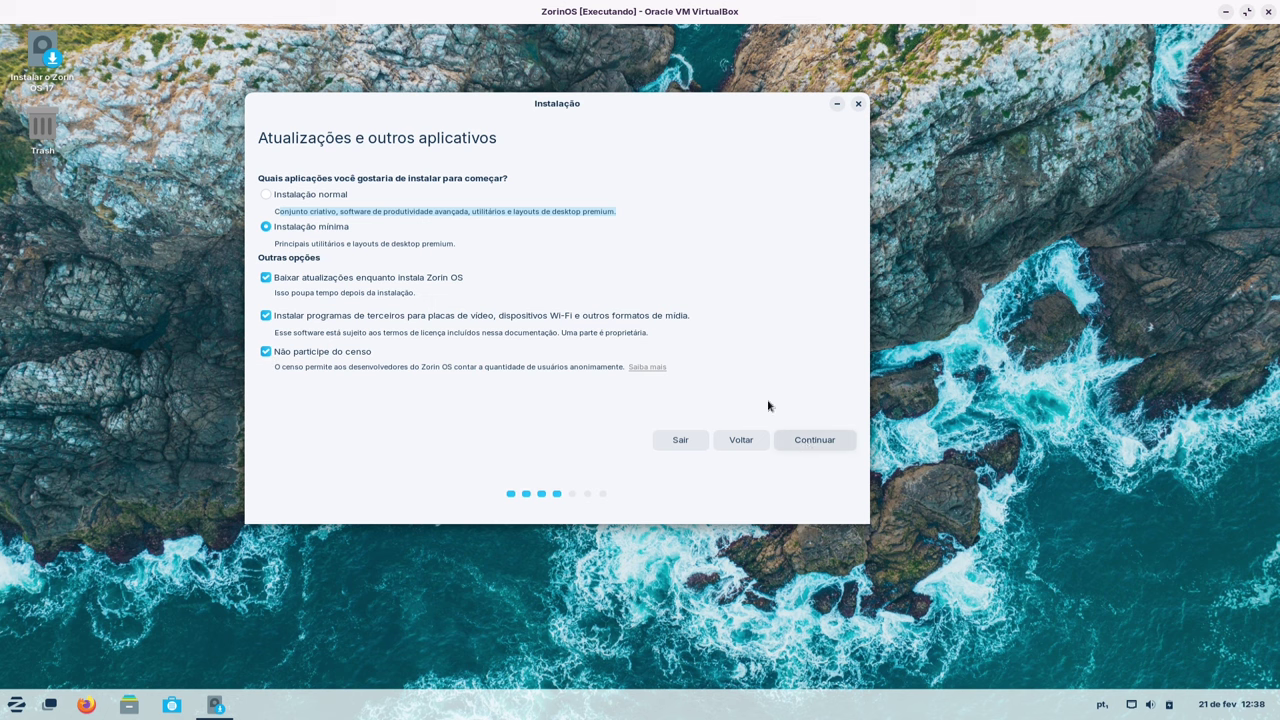
{"action": "left_click_drag", "start_coordinate": [571, 105], "coordinate": [668, 91]}
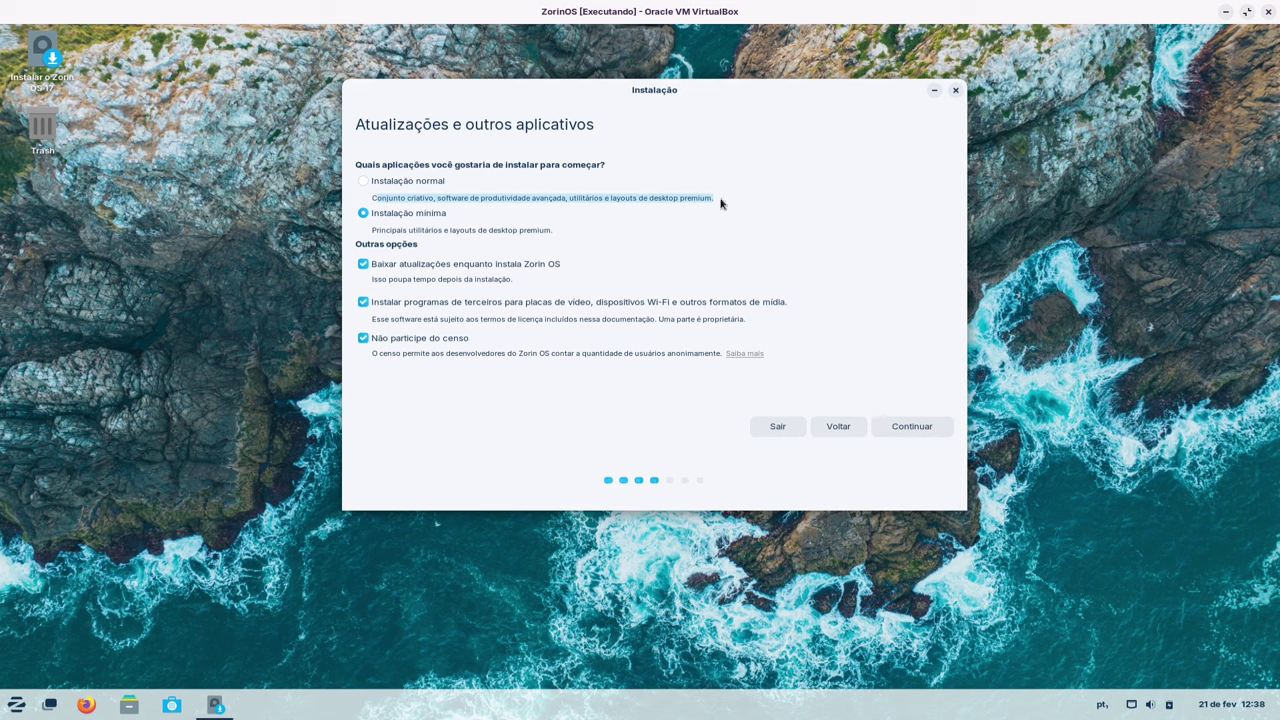
{"action": "left_click", "coordinate": [911, 426]}
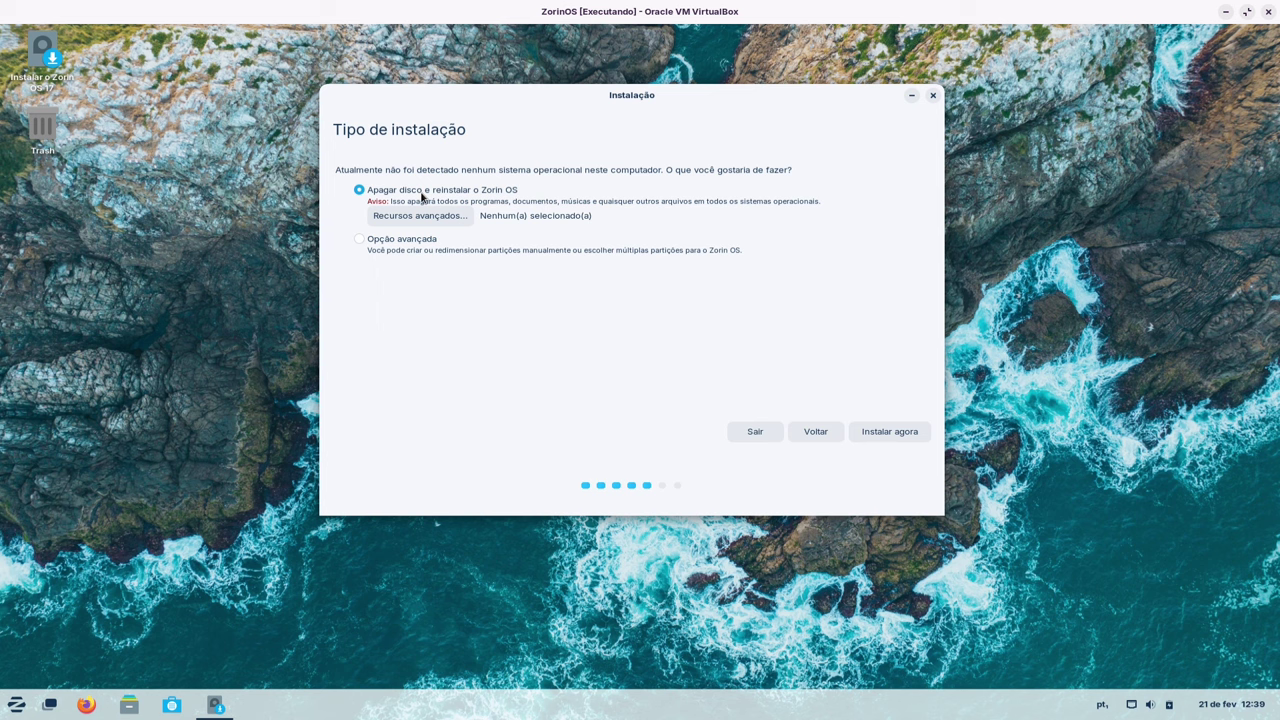
- Keep the erase-disk install, confirm writing the partitions, and accept São Paulo as location
{"action": "left_click", "coordinate": [359, 239]}
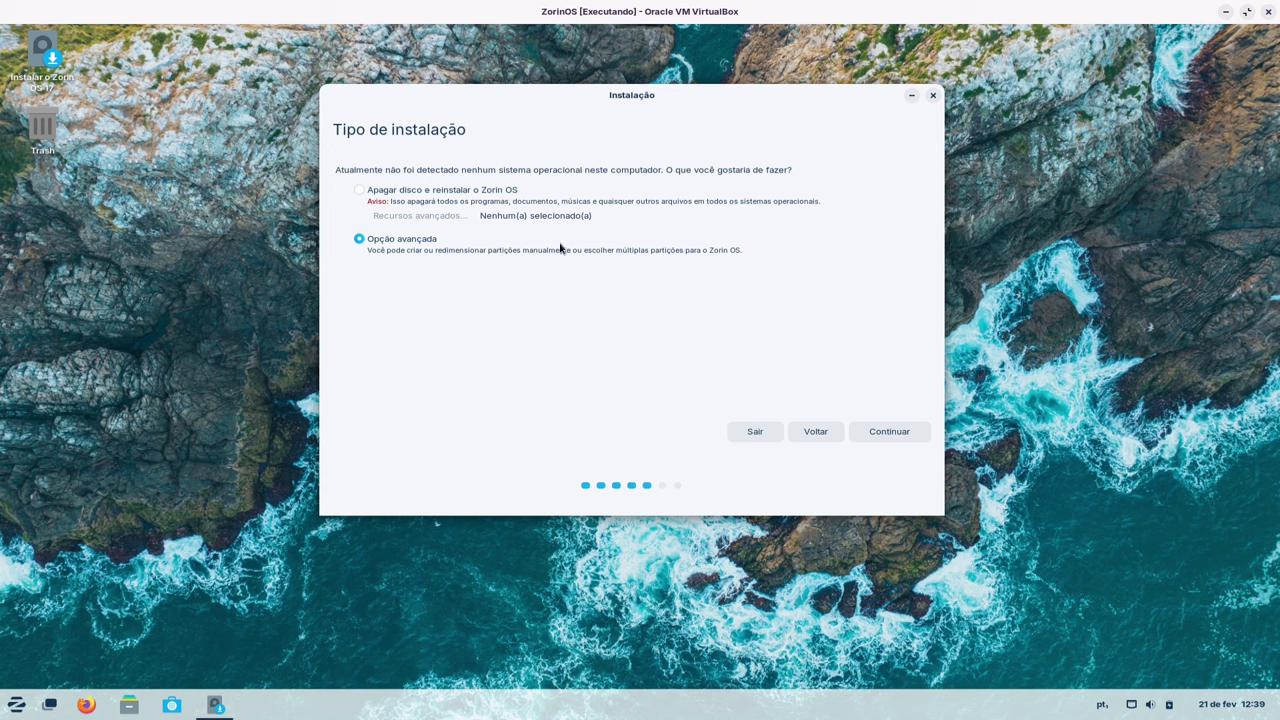
{"action": "left_click", "coordinate": [392, 190]}
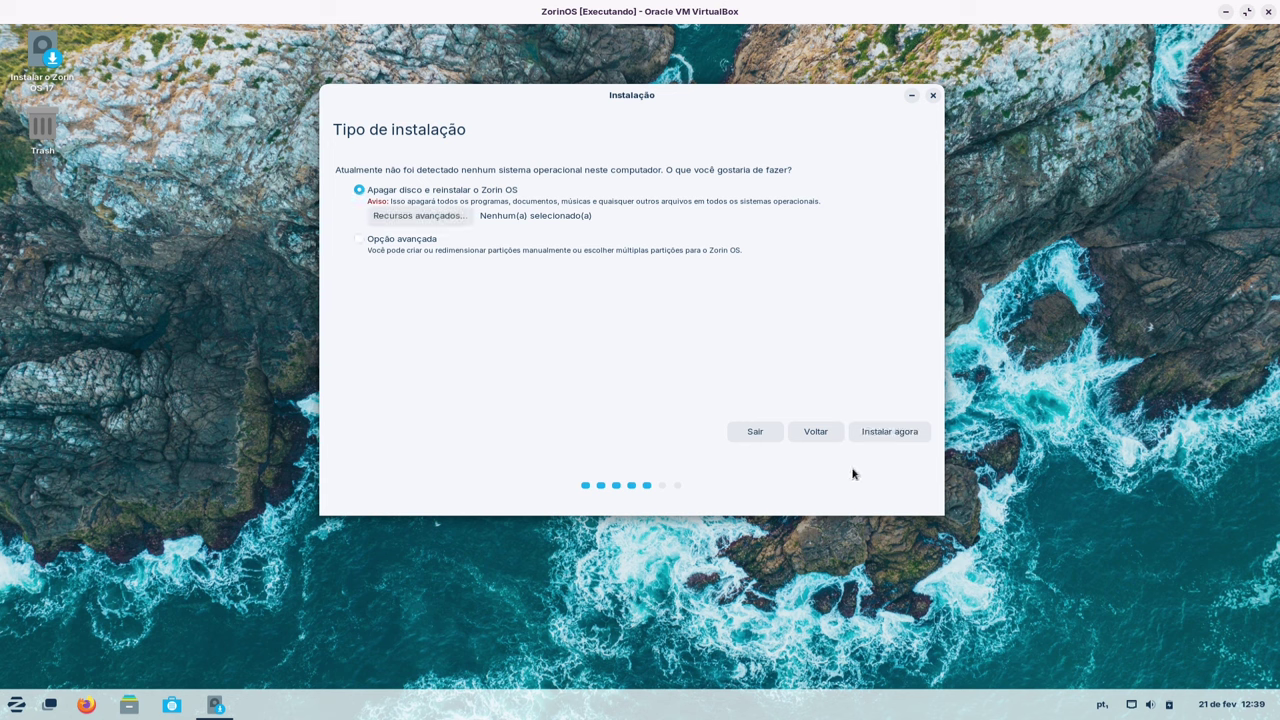
{"action": "left_click", "coordinate": [887, 433]}
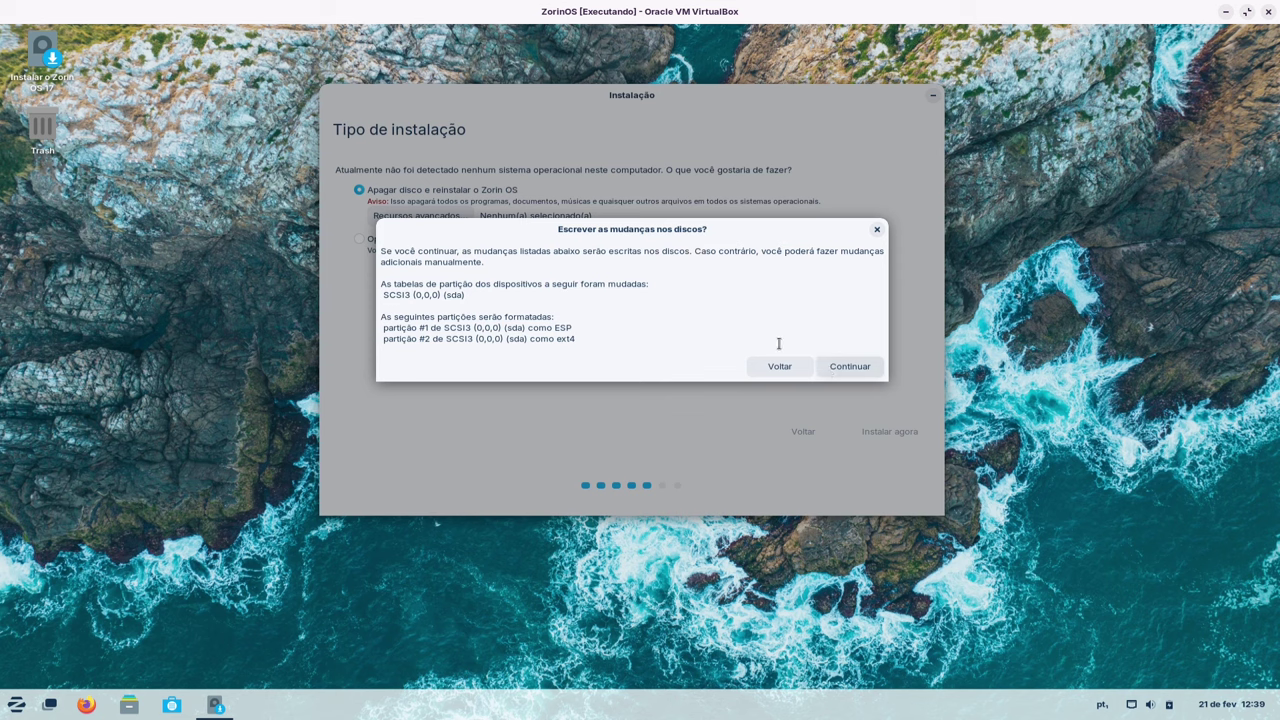
{"action": "left_click", "coordinate": [840, 367]}
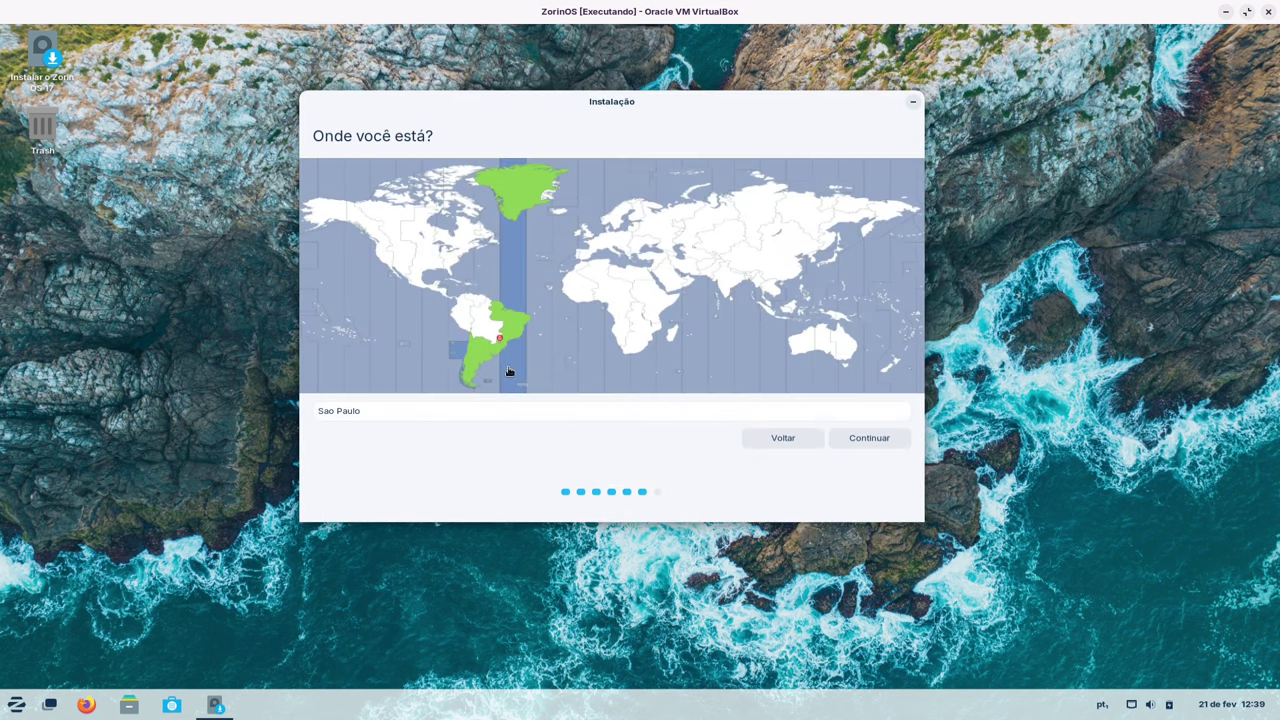
{"action": "left_click", "coordinate": [859, 444]}
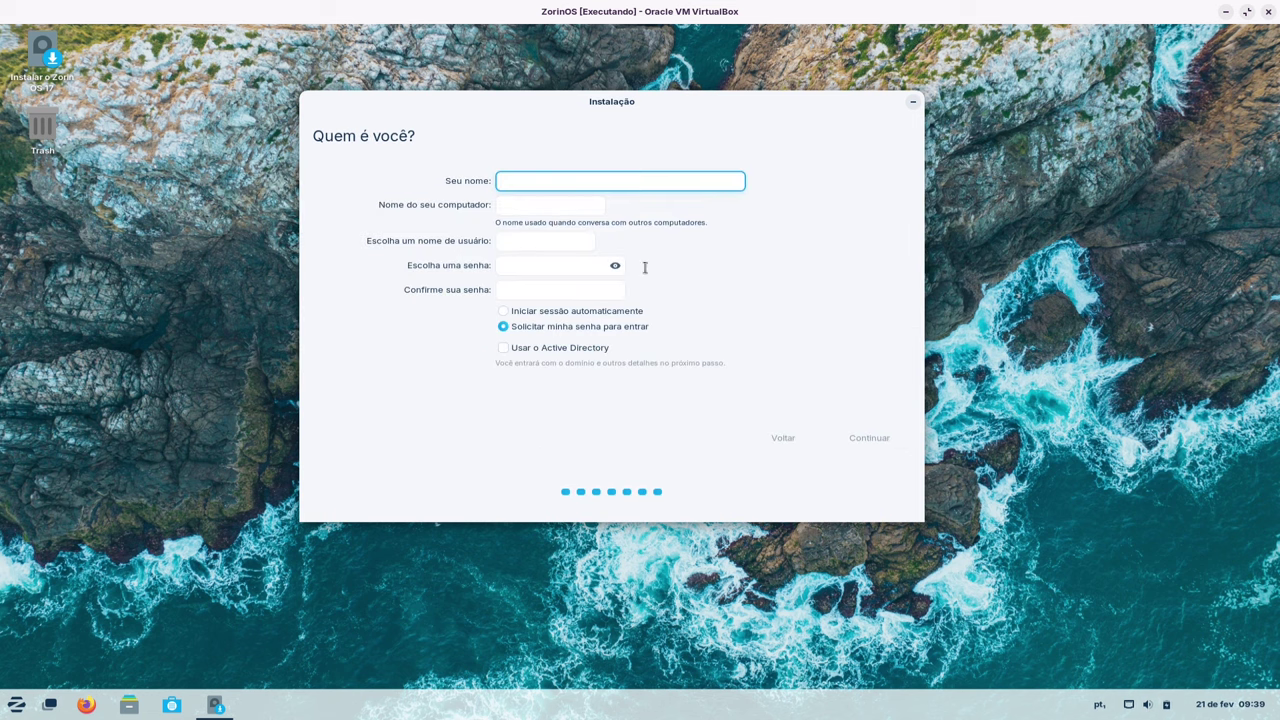
- Enter the user's name, computer name, username, and a short password with its confirmation
{"action": "type", "text": "Jefferson"}
{"action": "key", "text": "Tab"}
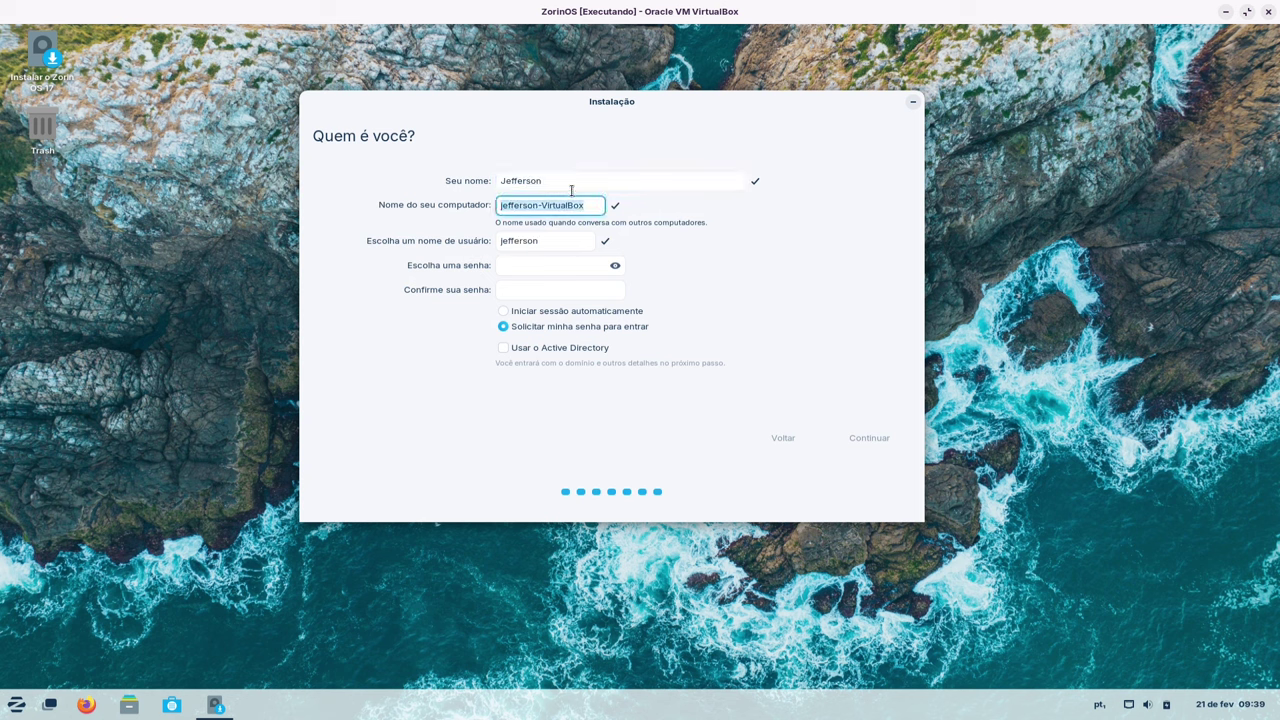
{"action": "type", "text": "z"}
{"action": "type", "text": "lackjeff"}
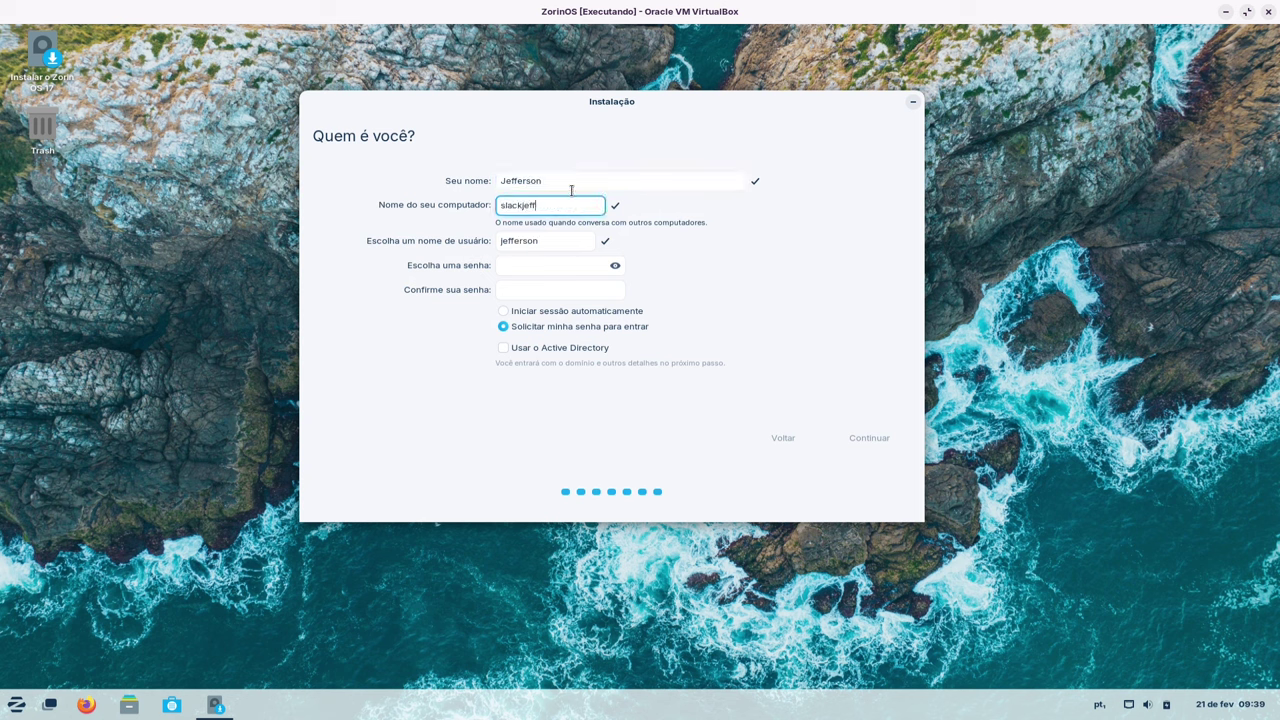
{"action": "type", "text": "Zorin"}
{"action": "key", "text": "Tab"}
{"action": "type", "text": "sk"}
{"action": "type", "text": "ackjeff"}
{"action": "key", "text": "Tab"}
{"action": "type", "text": "123"}
{"action": "key", "text": "Tab"}
{"action": "type", "text": "123"}
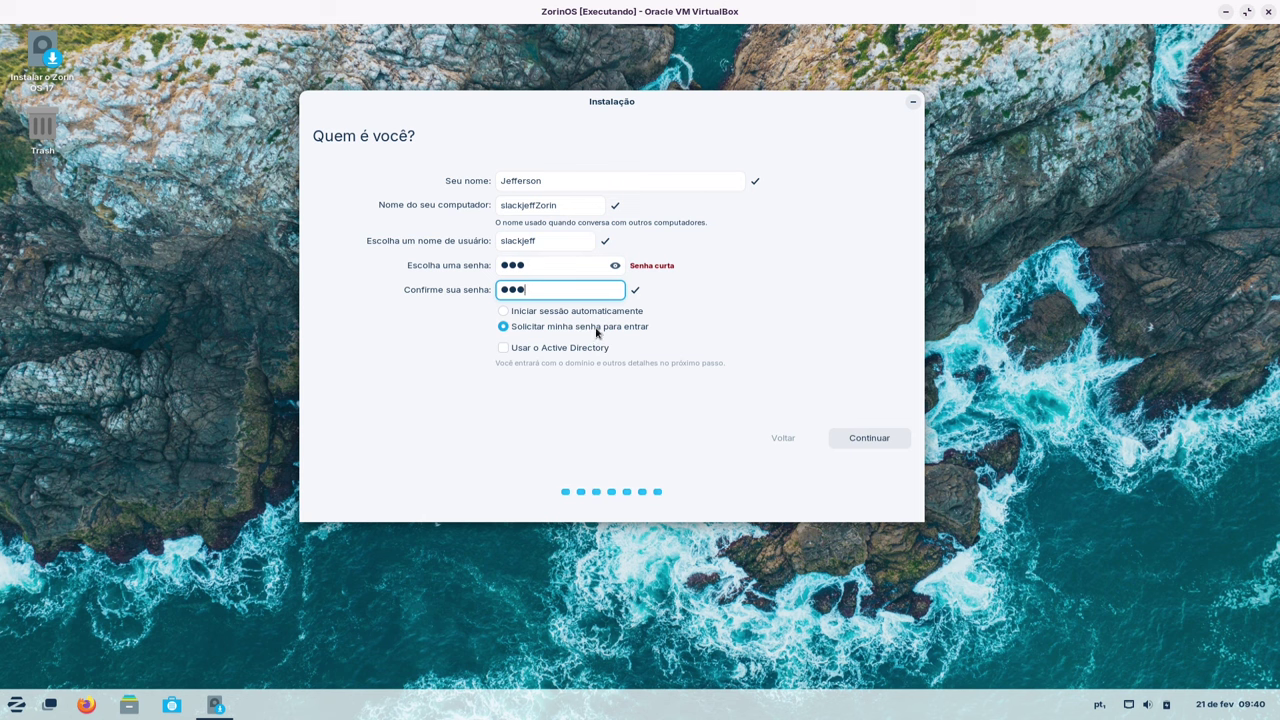
- Leave Active Directory off and accept the account details to start installing
{"action": "left_click", "coordinate": [504, 353]}
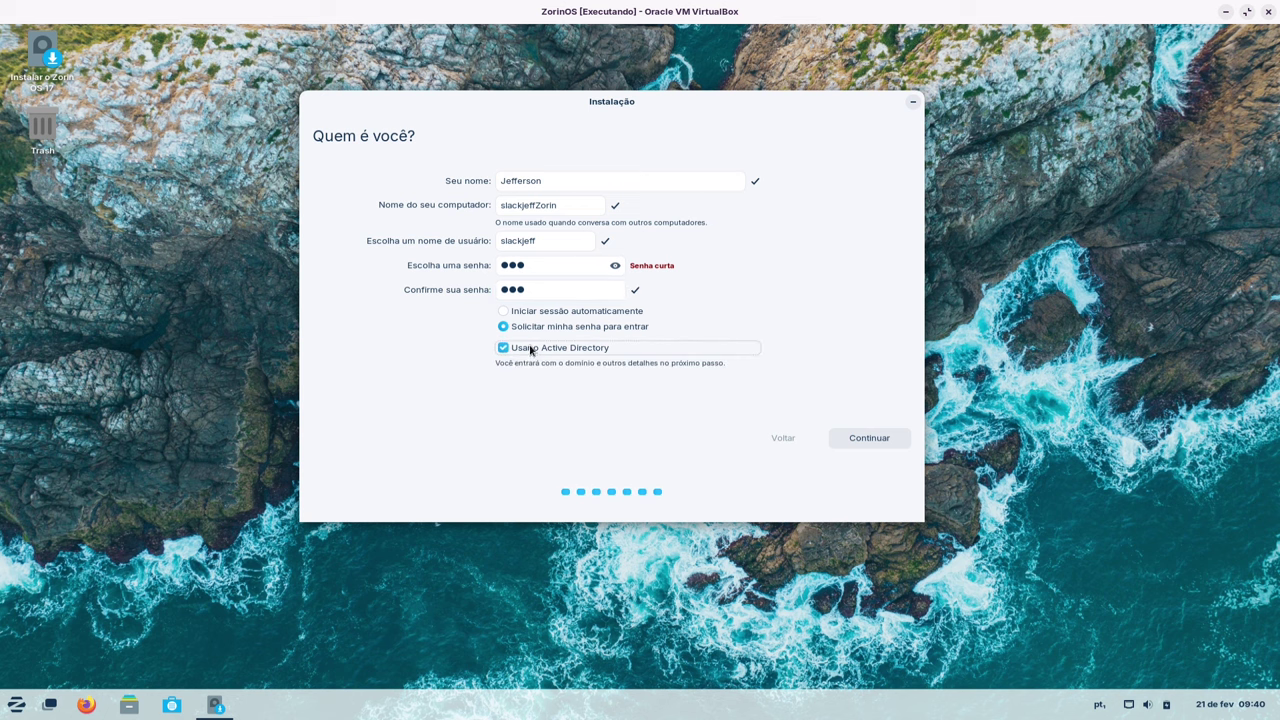
{"action": "left_click", "coordinate": [509, 353]}
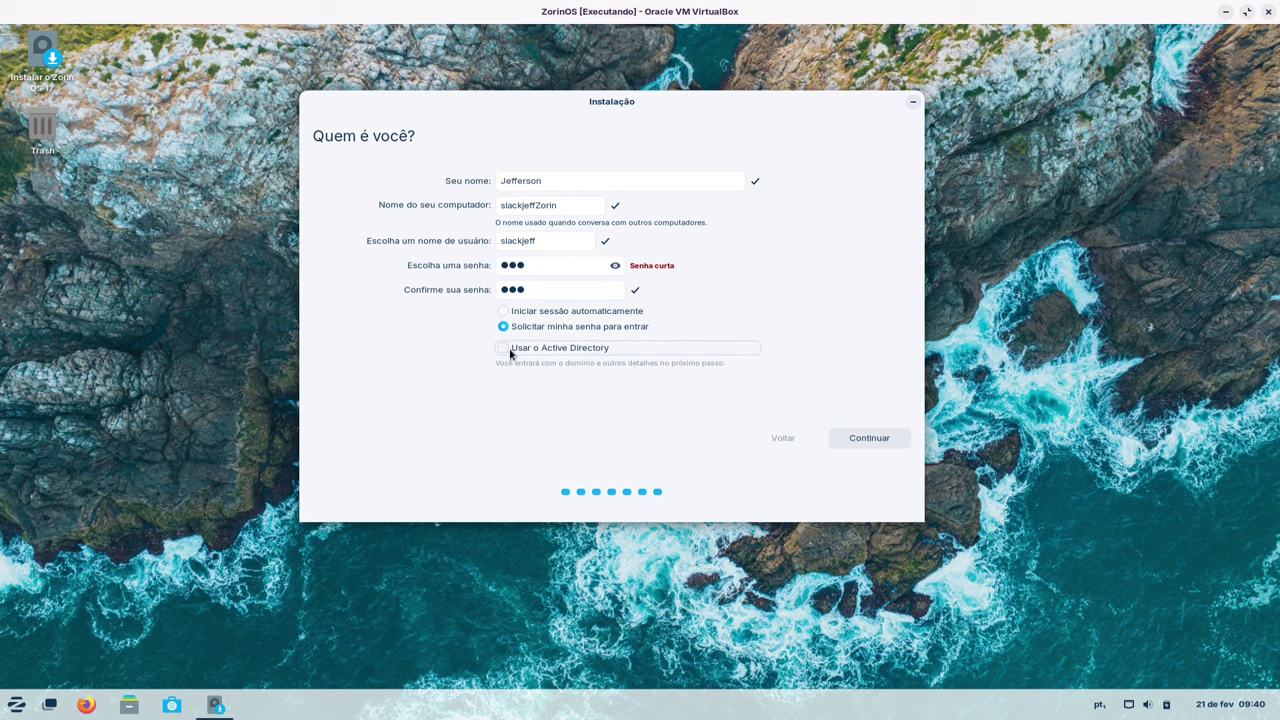
{"action": "left_click", "coordinate": [869, 437]}
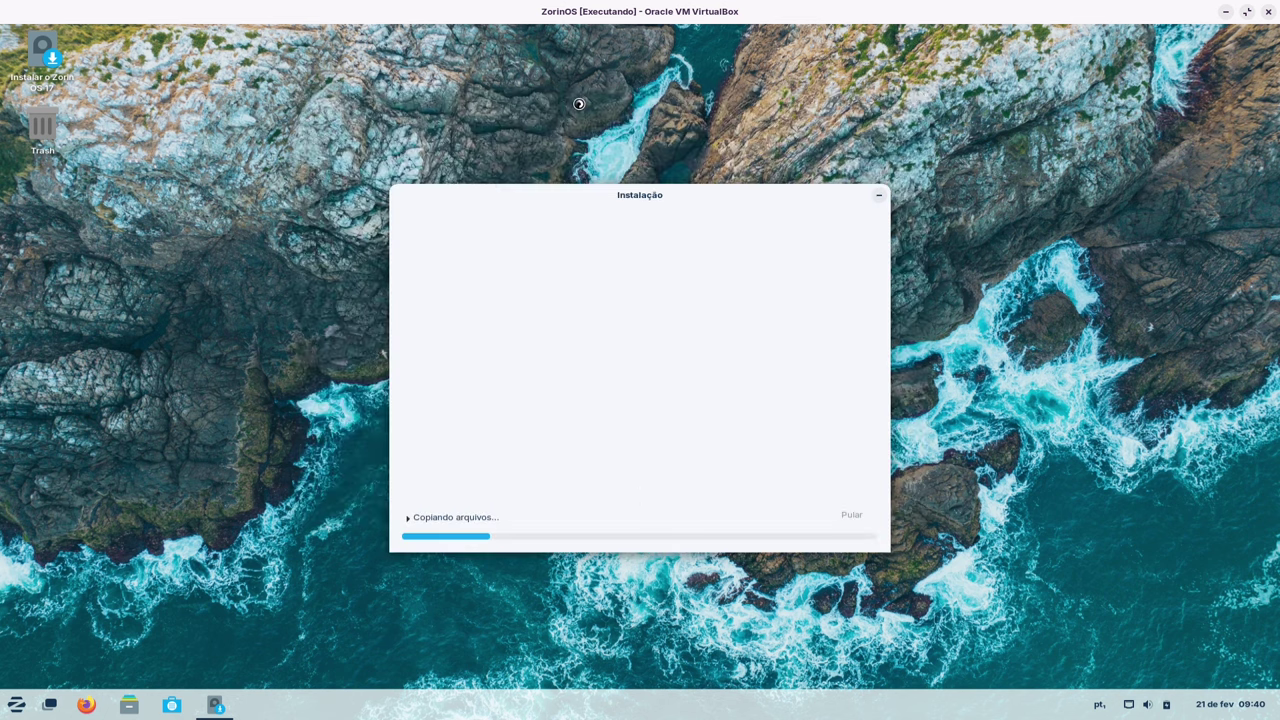
- Expand the 'Copiando arquivos...' log and reposition the installer window while the installation completes
{"action": "left_click", "coordinate": [409, 515]}
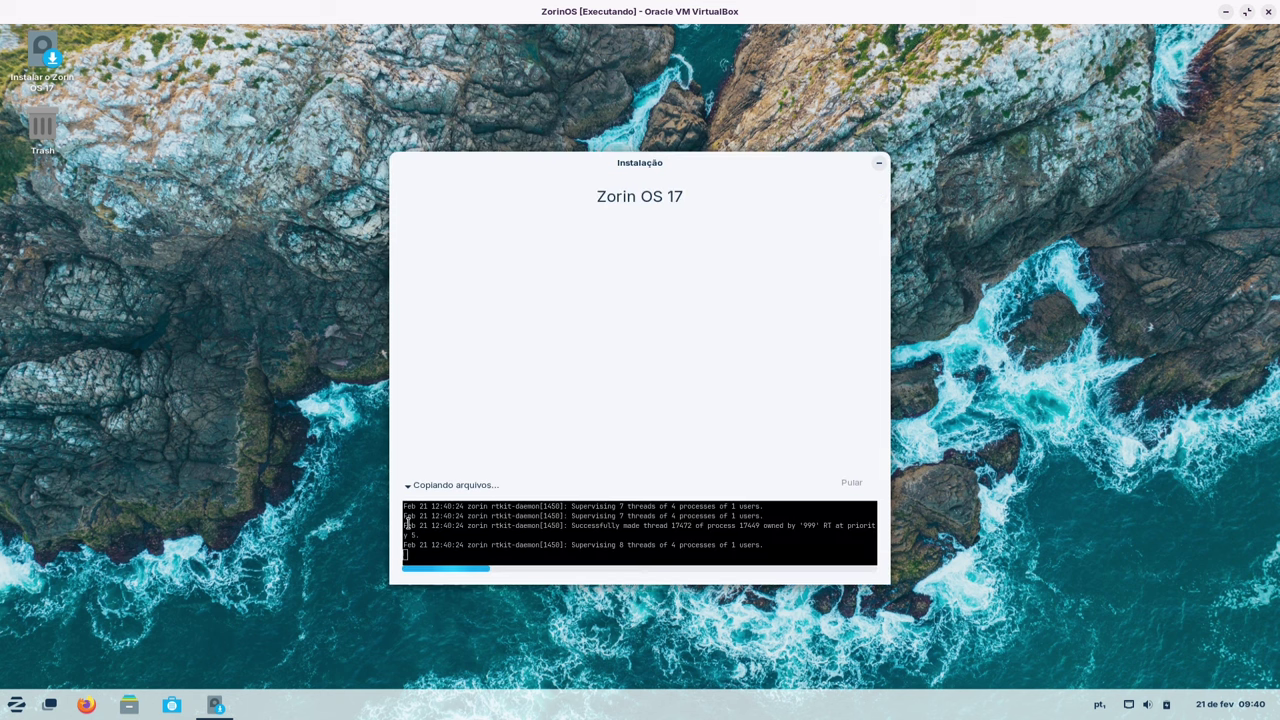
{"action": "left_click_drag", "start_coordinate": [652, 170], "coordinate": [583, 75]}
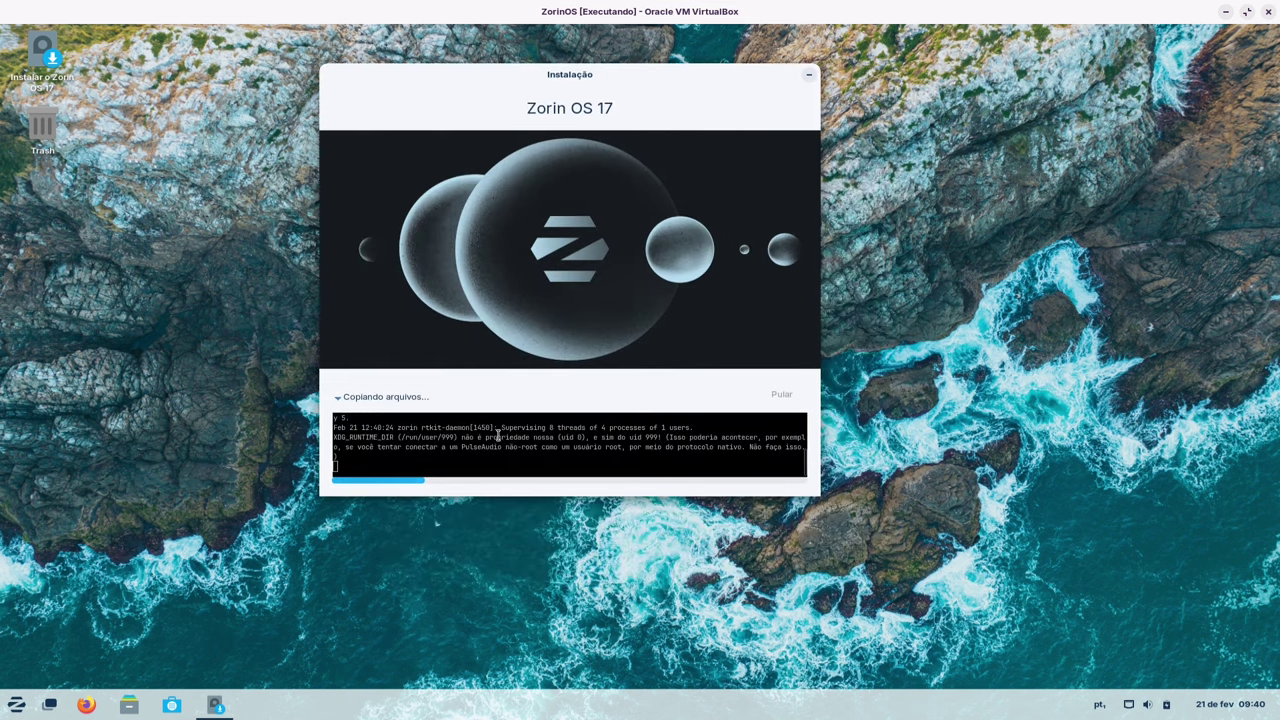
{"action": "left_click_drag", "start_coordinate": [502, 91], "coordinate": [602, 97]}
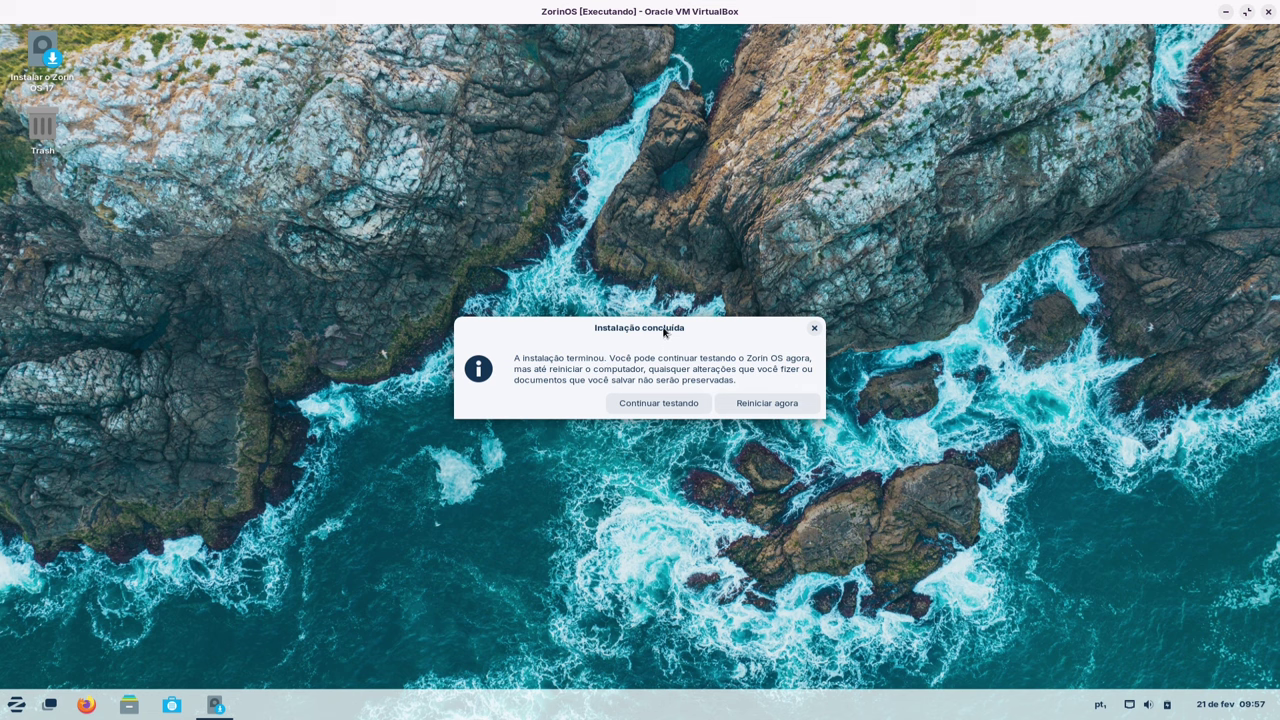
{"action": "left_click_drag", "start_coordinate": [663, 333], "coordinate": [637, 256]}
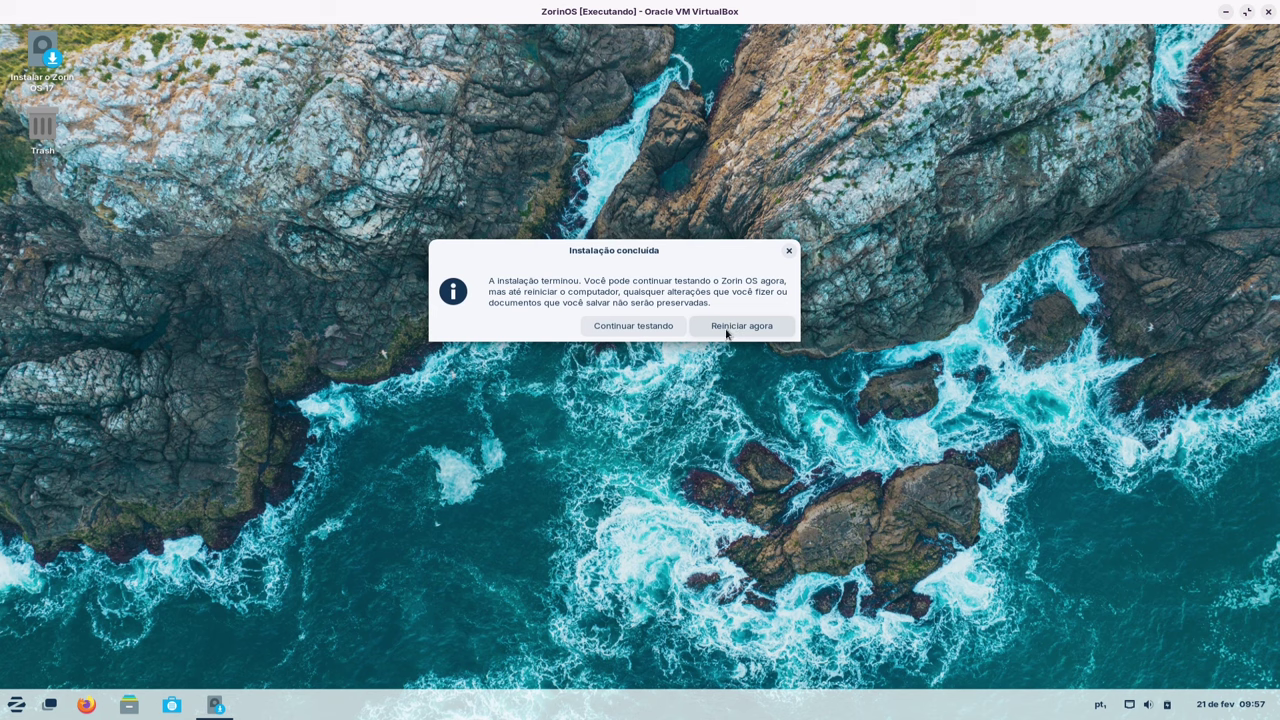
{"action": "left_click_drag", "start_coordinate": [687, 267], "coordinate": [739, 258]}
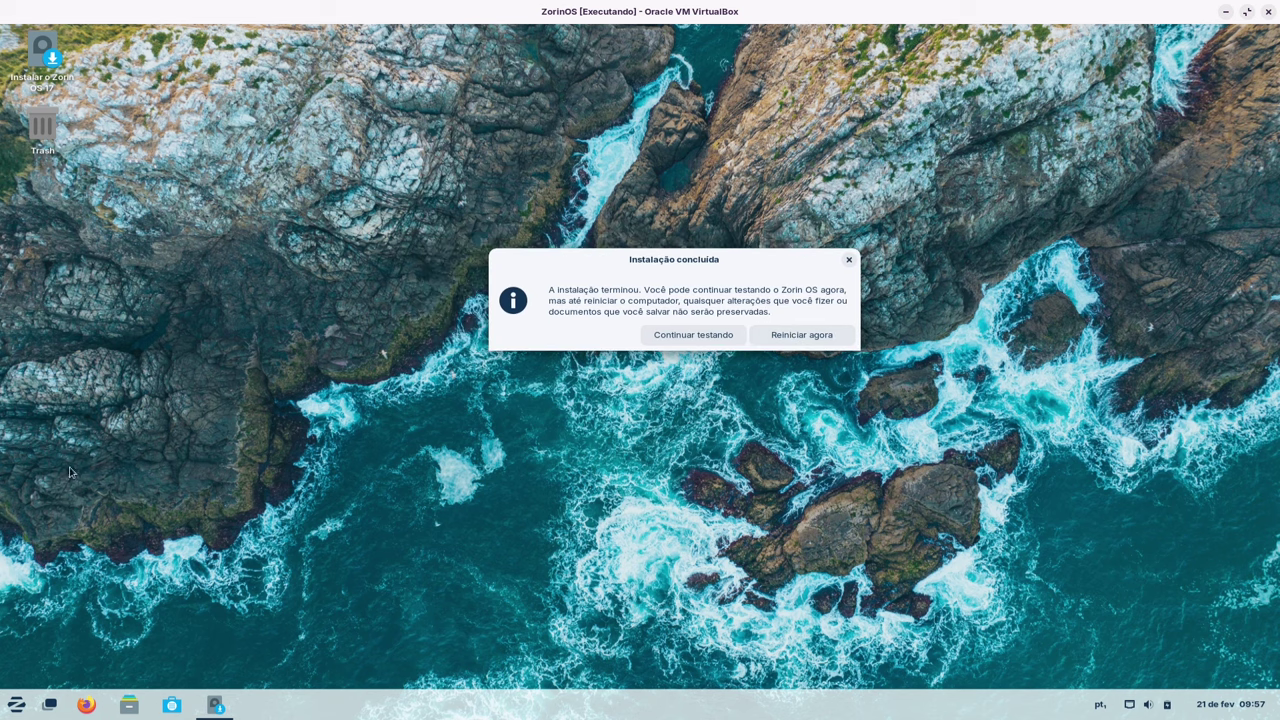